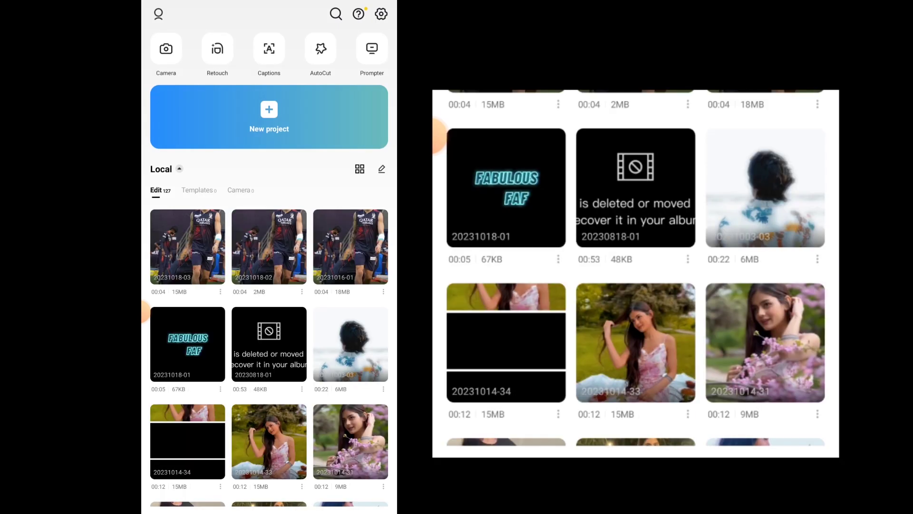
Step: Create a new project from the walking-player clip and scrub to its final frame
{"action": "left_click", "coordinate": [269, 116]}
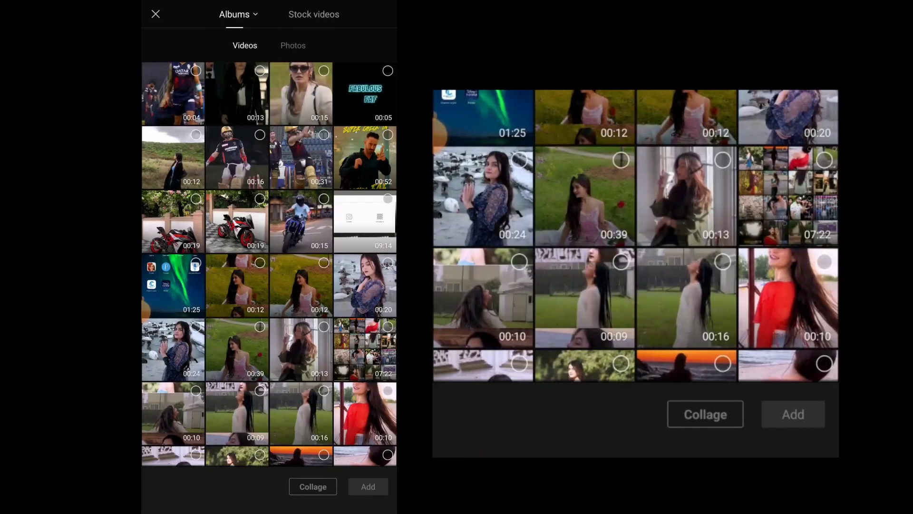
{"action": "left_click", "coordinate": [323, 146]}
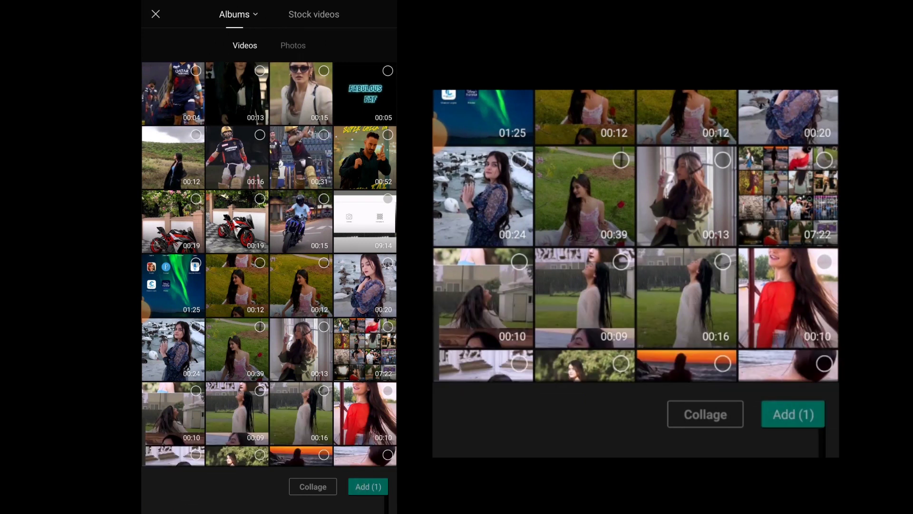
{"action": "left_click", "coordinate": [369, 486]}
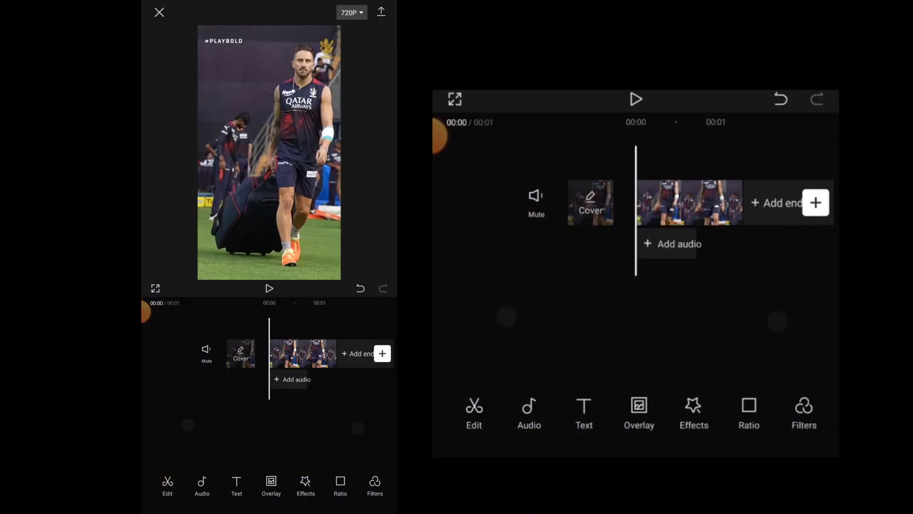
{"action": "left_click_drag", "start_coordinate": [757, 328], "coordinate": [661, 334]}
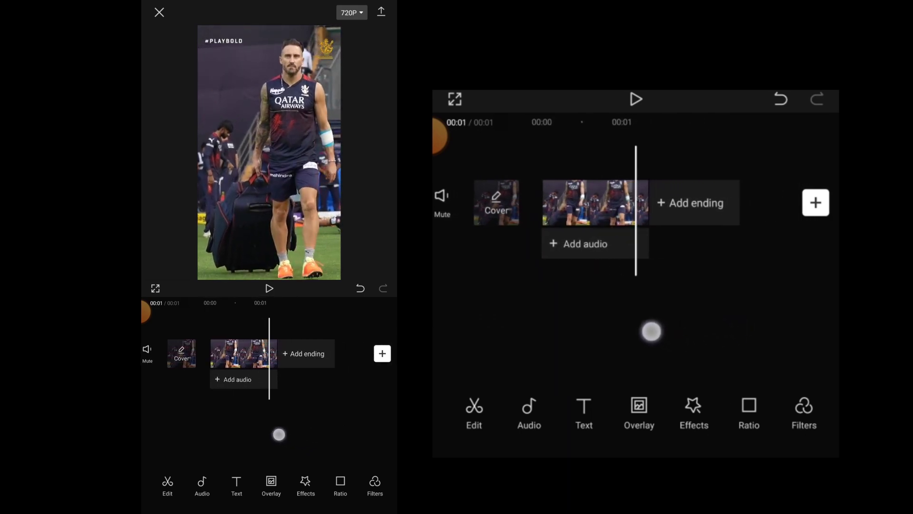
{"action": "left_click_drag", "start_coordinate": [661, 334], "coordinate": [621, 331]}
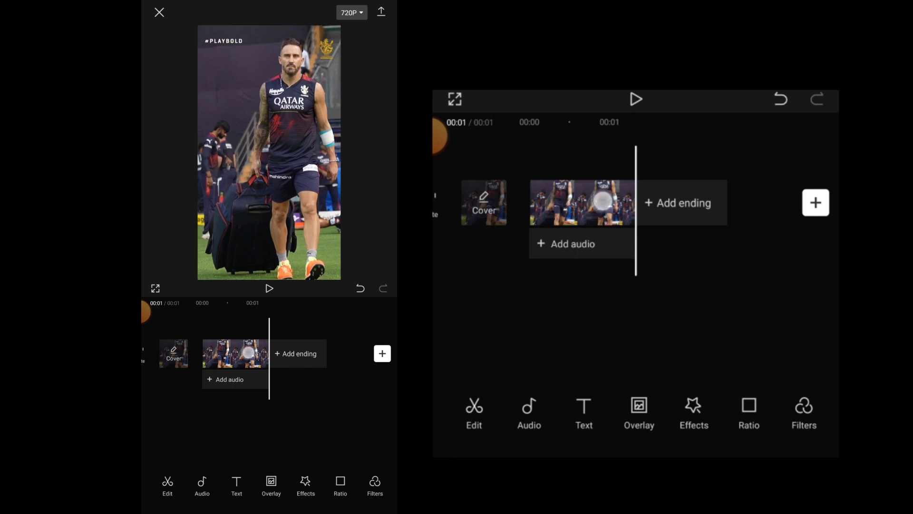
Step: Freeze the clip's last frame and play back the four-second result from the start
{"action": "left_click", "coordinate": [581, 203]}
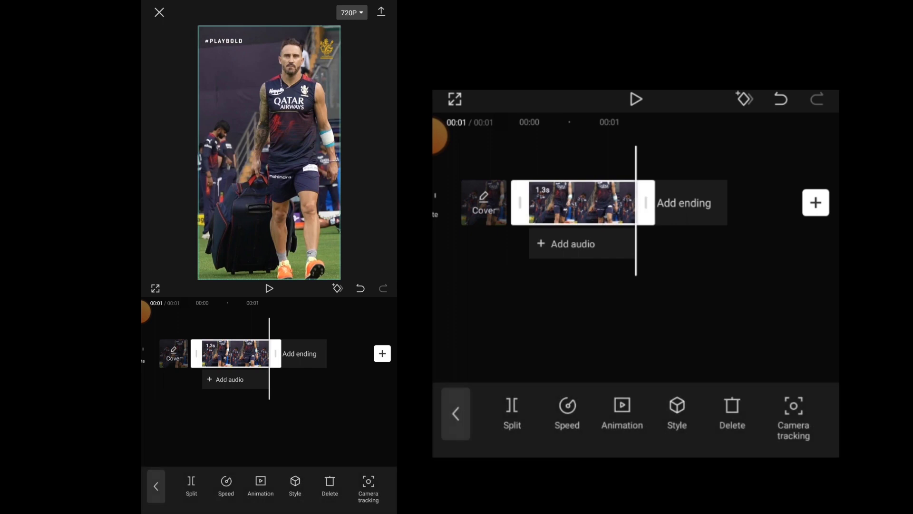
{"action": "scroll", "coordinate": [713, 415], "scroll_direction": "right", "scroll_amount": 5}
{"action": "scroll", "coordinate": [714, 414], "scroll_direction": "right", "scroll_amount": 5}
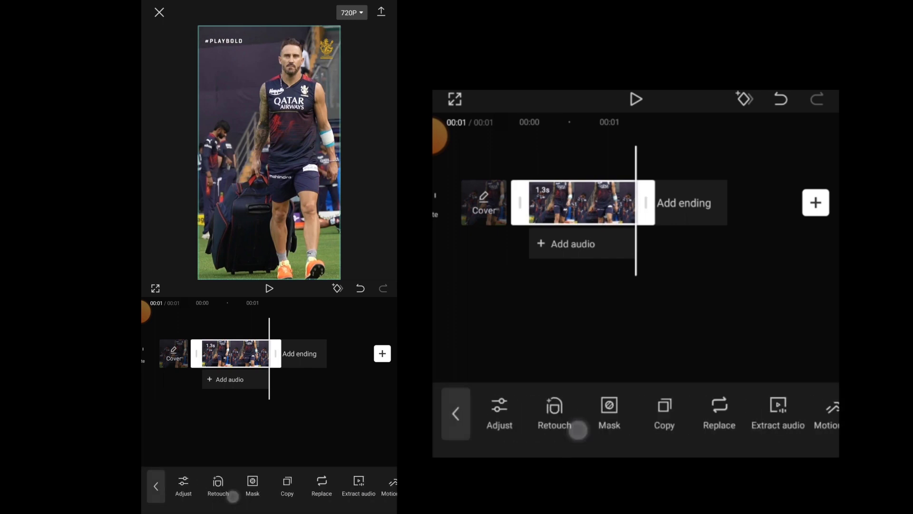
{"action": "scroll", "coordinate": [713, 414], "scroll_direction": "right", "scroll_amount": 3}
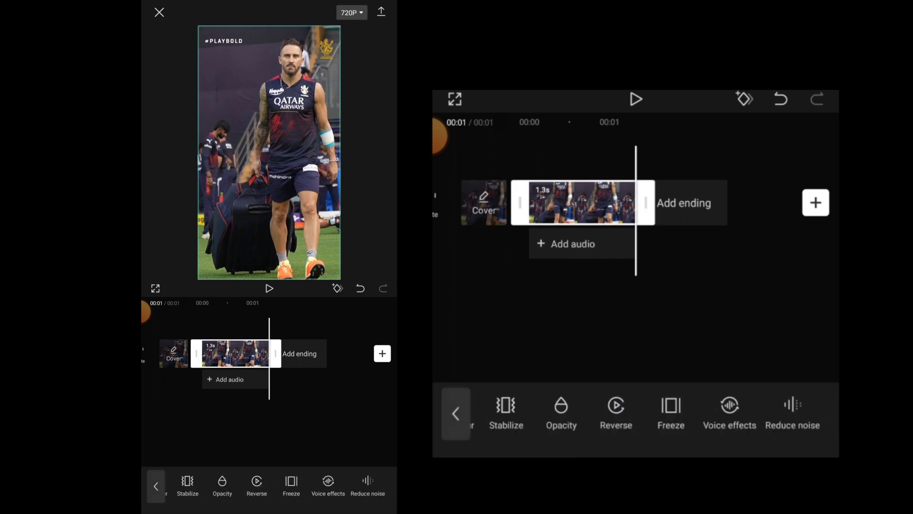
{"action": "left_click", "coordinate": [672, 413]}
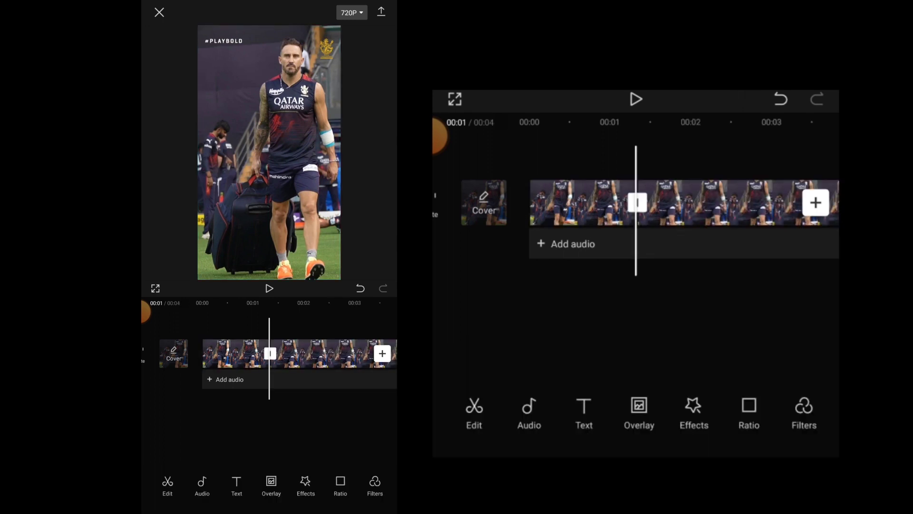
{"action": "left_click_drag", "start_coordinate": [741, 317], "coordinate": [602, 327]}
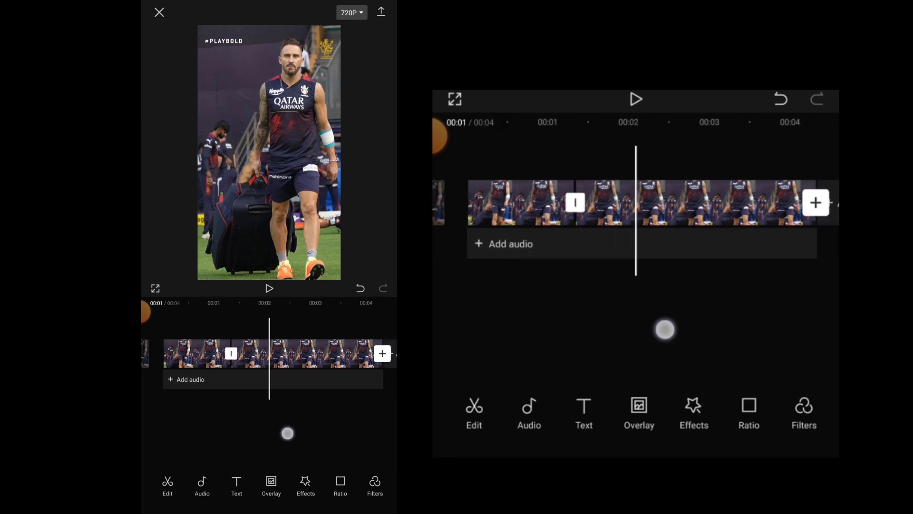
{"action": "mouse_move", "coordinate": [560, 315]}
{"action": "left_mouse_down"}
{"action": "mouse_move", "coordinate": [788, 314]}
{"action": "mouse_move", "coordinate": [763, 318]}
{"action": "left_mouse_up"}
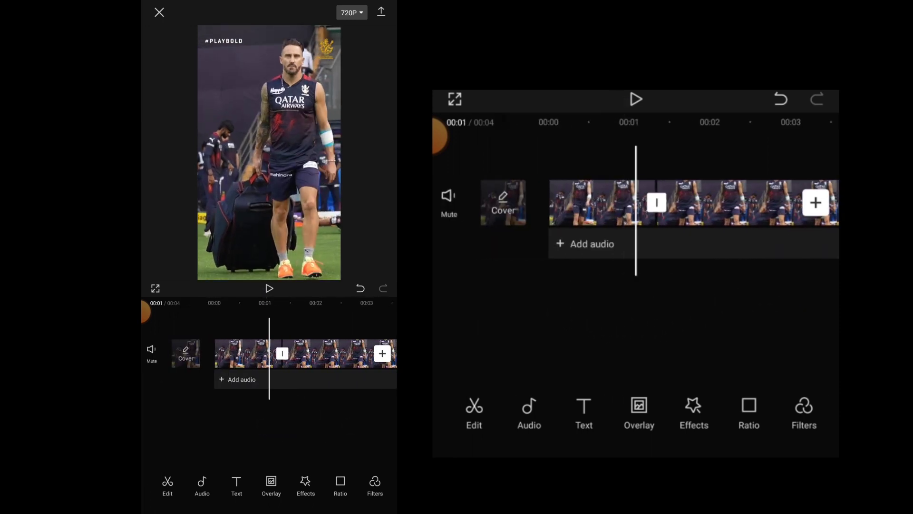
{"action": "left_click", "coordinate": [636, 99]}
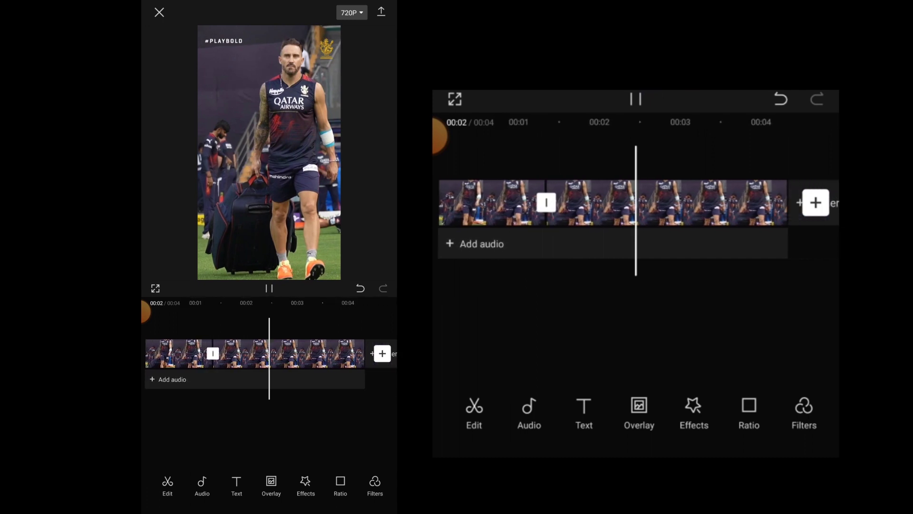
Step: Overlay the standing-player cutout photo as a three-second layer and play it back
{"action": "left_click", "coordinate": [621, 341]}
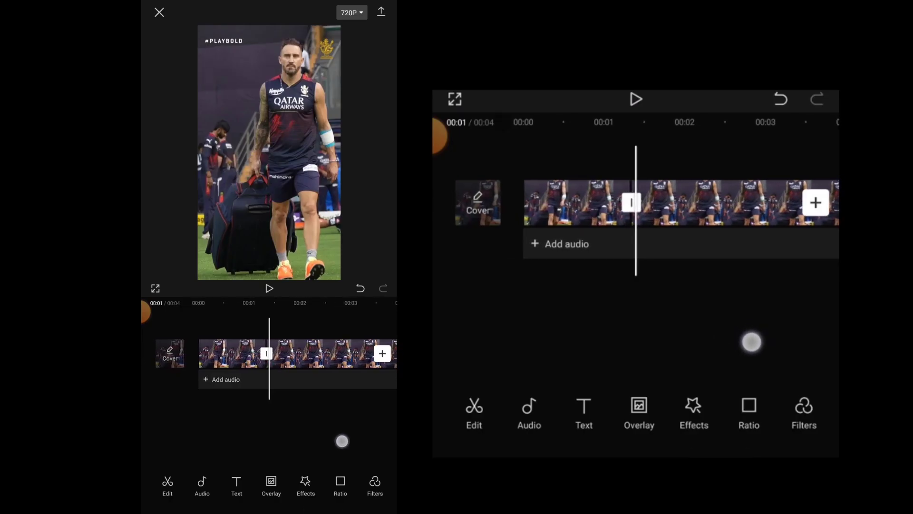
{"action": "left_click", "coordinate": [638, 412]}
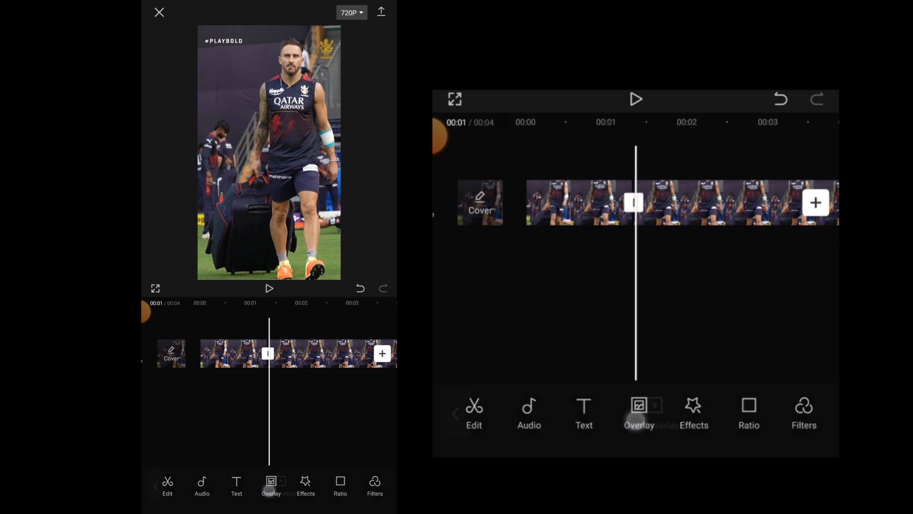
{"action": "left_click", "coordinate": [654, 413]}
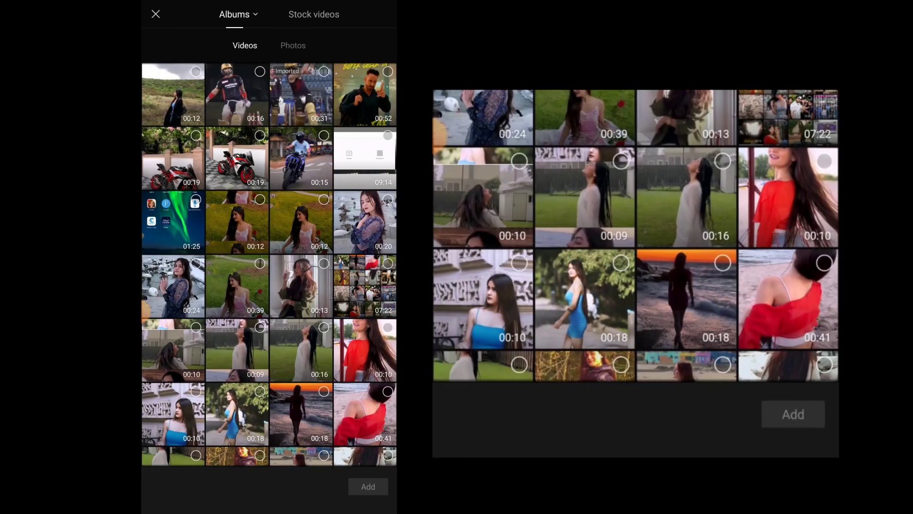
{"action": "left_click", "coordinate": [293, 46]}
{"action": "left_click", "coordinate": [323, 96]}
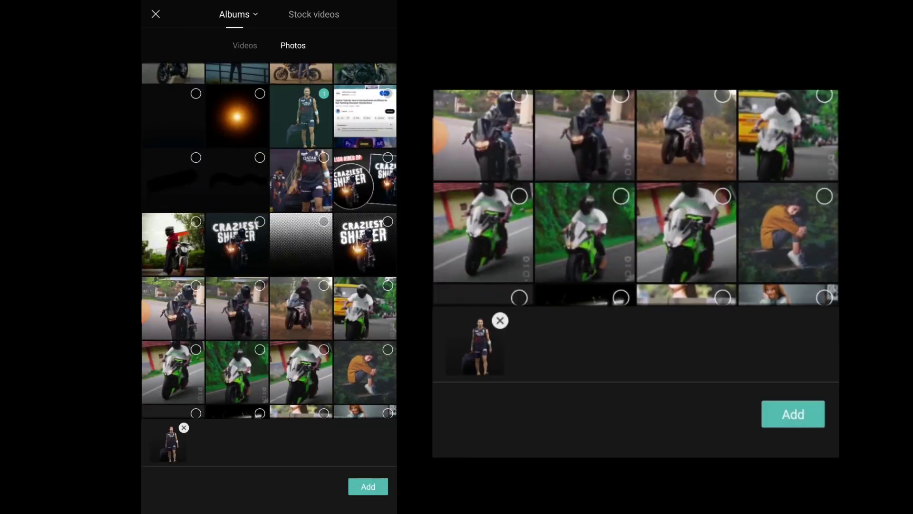
{"action": "left_click", "coordinate": [793, 414]}
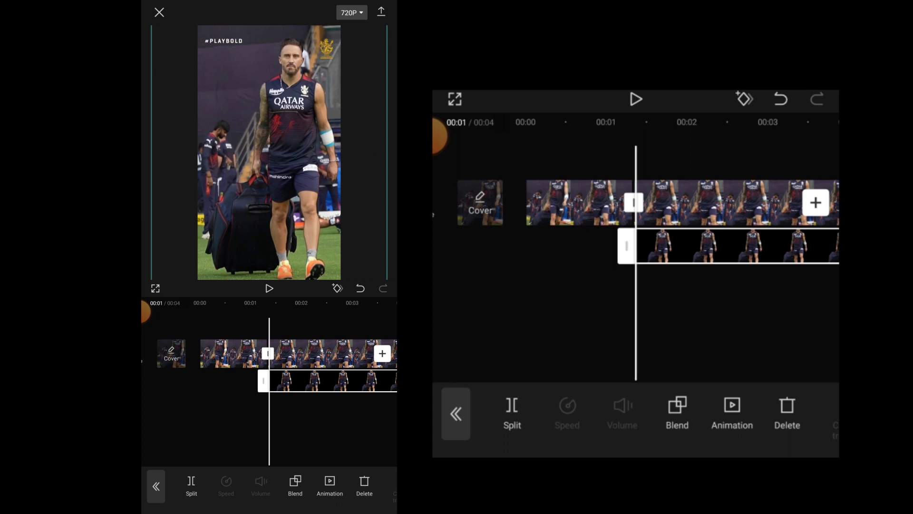
{"action": "left_click_drag", "start_coordinate": [786, 348], "coordinate": [739, 330]}
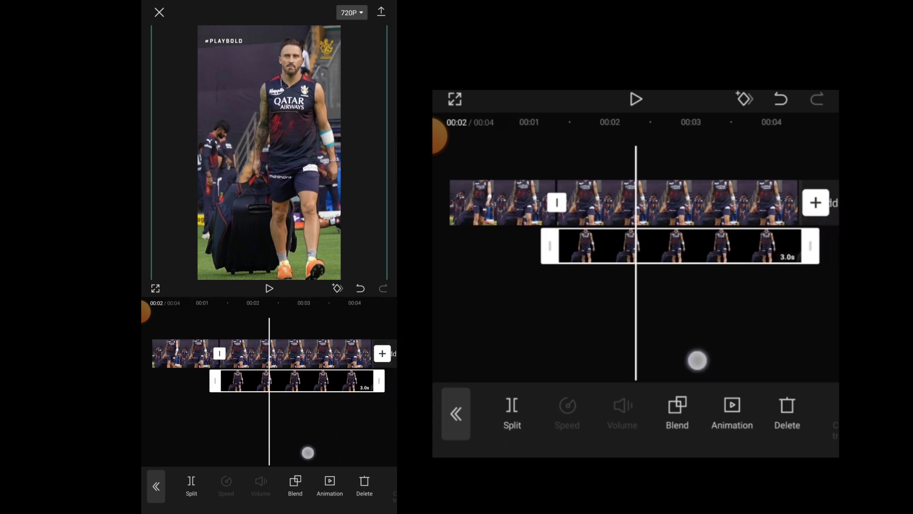
{"action": "left_click", "coordinate": [636, 99]}
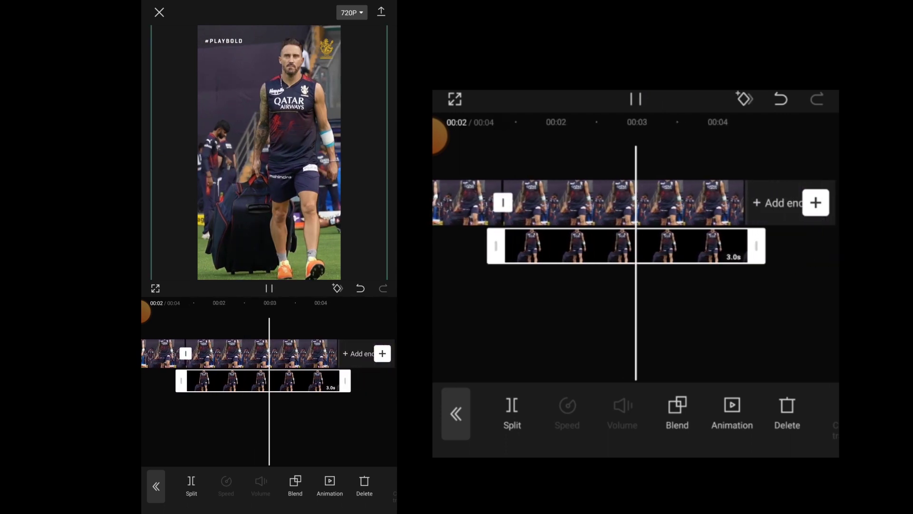
{"action": "left_click", "coordinate": [723, 320]}
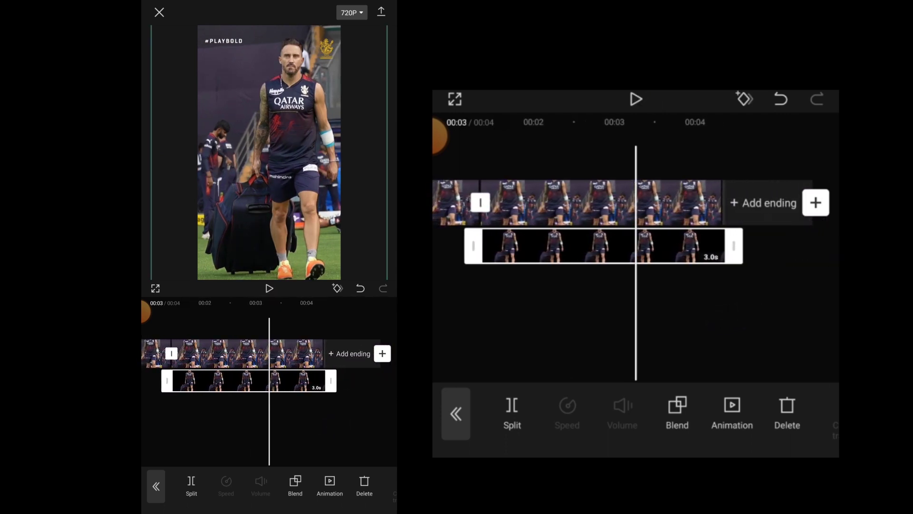
{"action": "left_click_drag", "start_coordinate": [608, 326], "coordinate": [760, 319]}
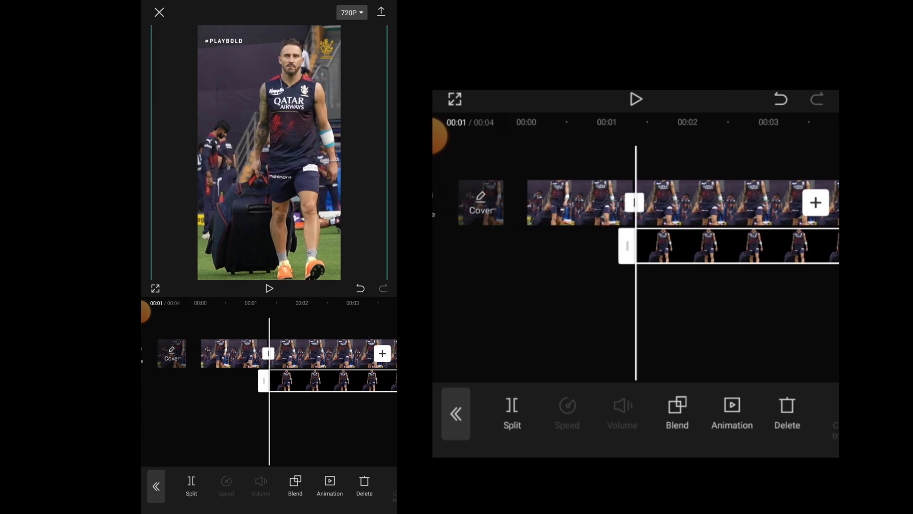
Step: Drop the frozen frame's Saturation to -50 in Adjust and confirm
{"action": "left_click", "coordinate": [702, 207]}
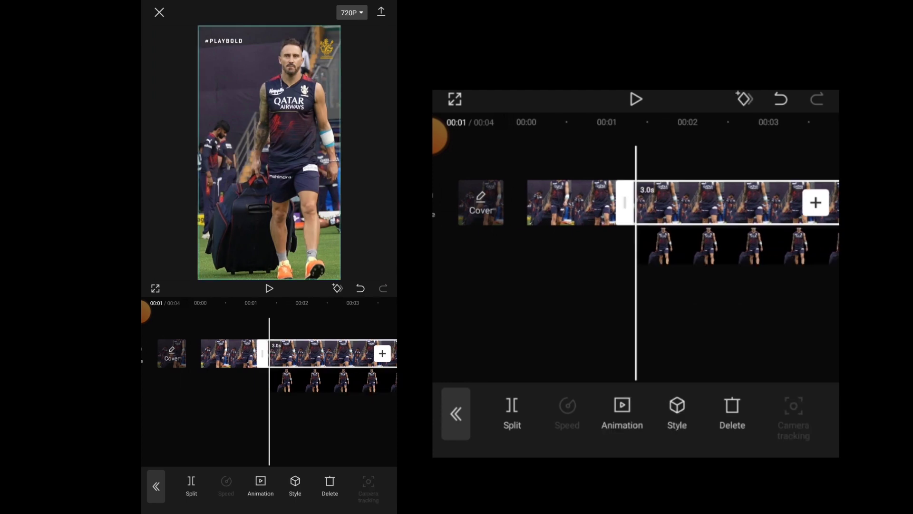
{"action": "left_click_drag", "start_coordinate": [785, 410], "coordinate": [542, 410]}
{"action": "left_click_drag", "start_coordinate": [785, 411], "coordinate": [571, 411]}
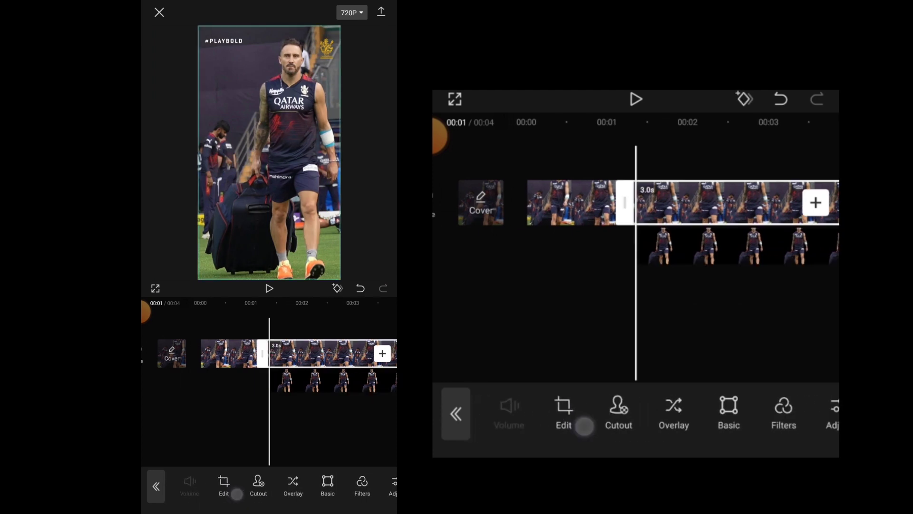
{"action": "left_click_drag", "start_coordinate": [753, 408], "coordinate": [621, 408]}
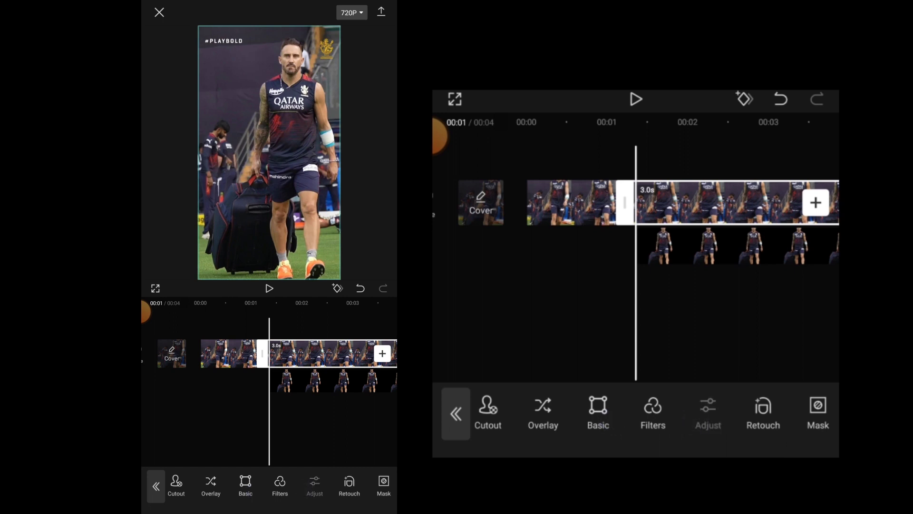
{"action": "left_click", "coordinate": [708, 413]}
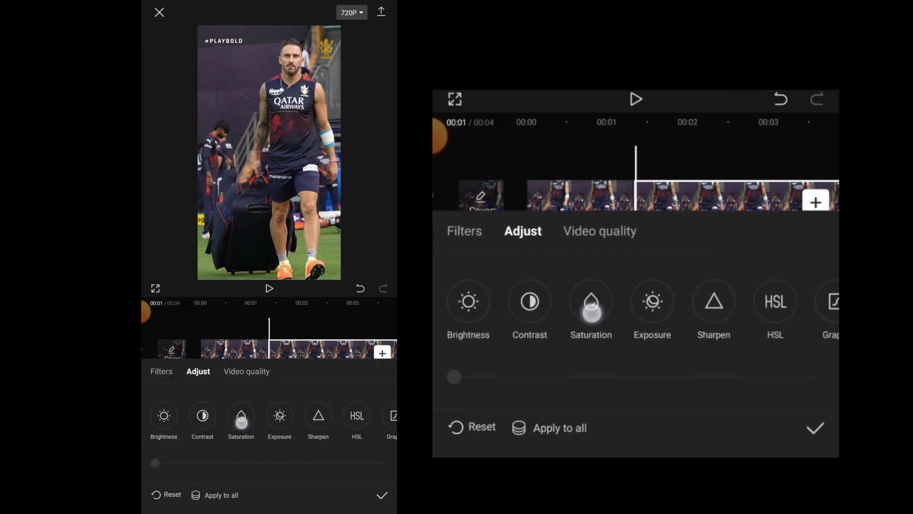
{"action": "left_click", "coordinate": [591, 306]}
{"action": "left_click_drag", "start_coordinate": [634, 377], "coordinate": [454, 378]}
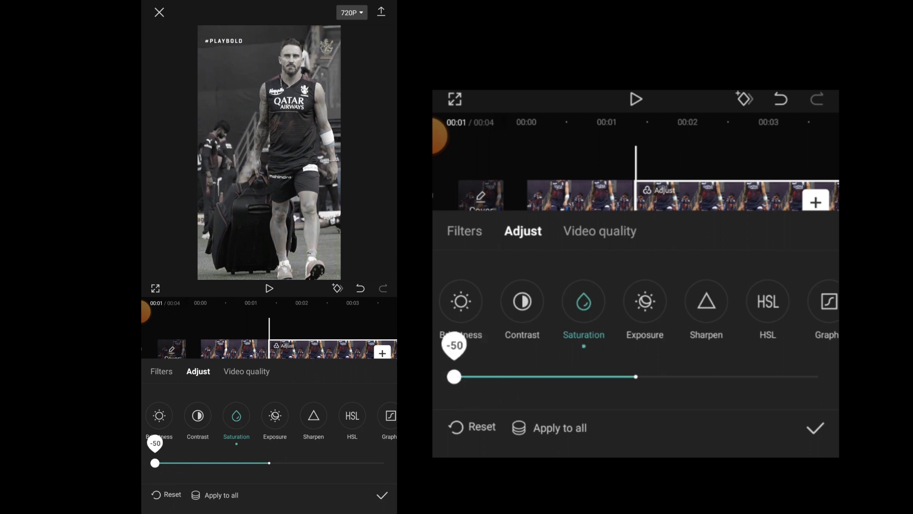
{"action": "left_click", "coordinate": [816, 428]}
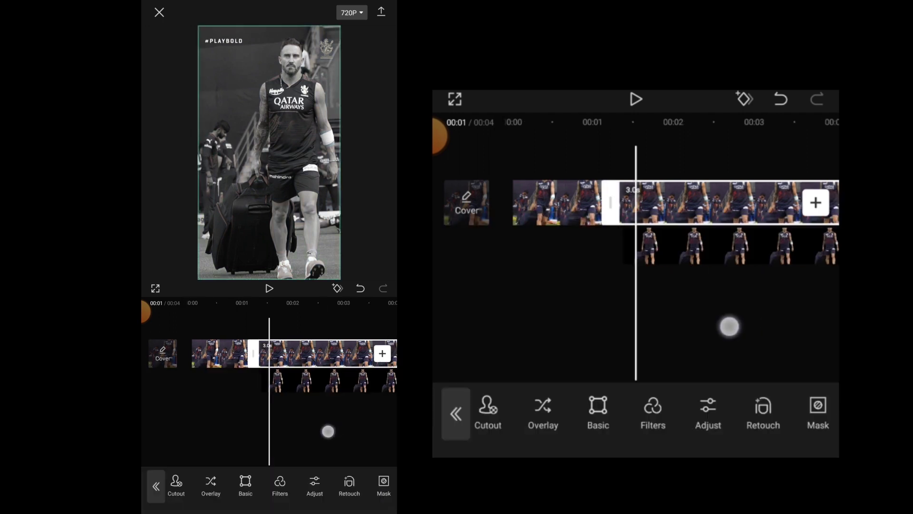
{"action": "mouse_move", "coordinate": [760, 321]}
{"action": "left_mouse_down"}
{"action": "mouse_move", "coordinate": [685, 334]}
{"action": "mouse_move", "coordinate": [778, 345]}
{"action": "mouse_move", "coordinate": [719, 329]}
{"action": "left_mouse_up"}
Step: Add the halftone gradient image as an overlay, enlarged to fill the frame
{"action": "left_click", "coordinate": [778, 345]}
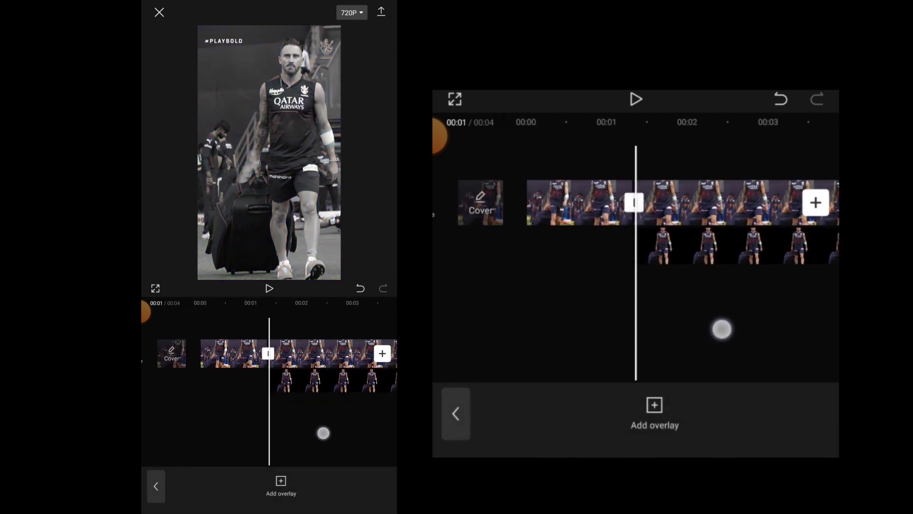
{"action": "left_click", "coordinate": [654, 404]}
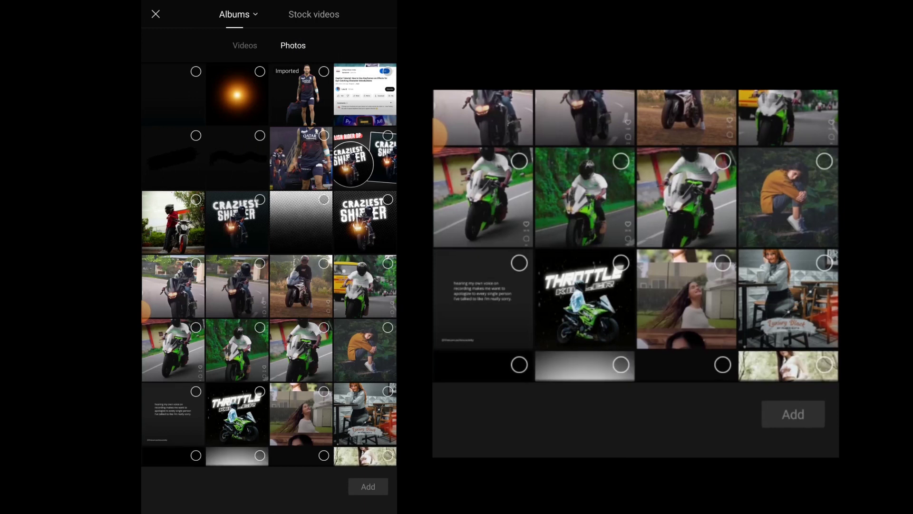
{"action": "left_click", "coordinate": [301, 222]}
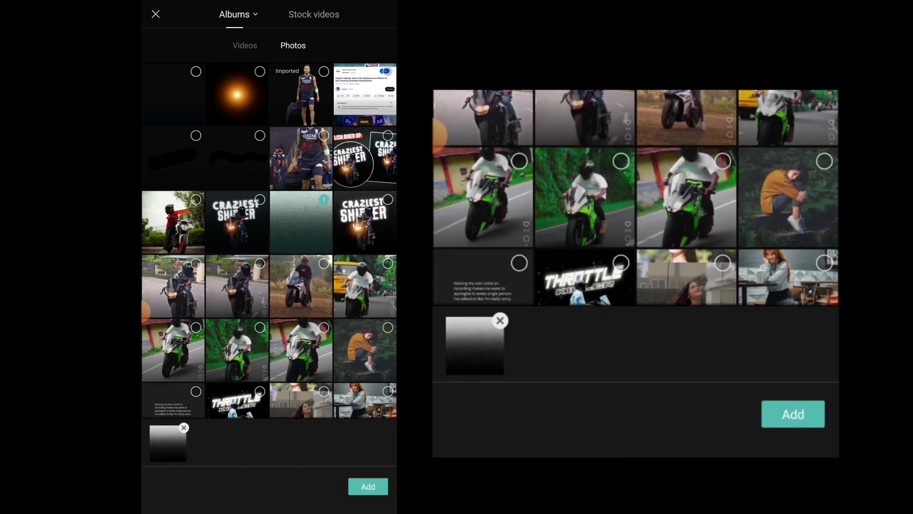
{"action": "left_click", "coordinate": [368, 487]}
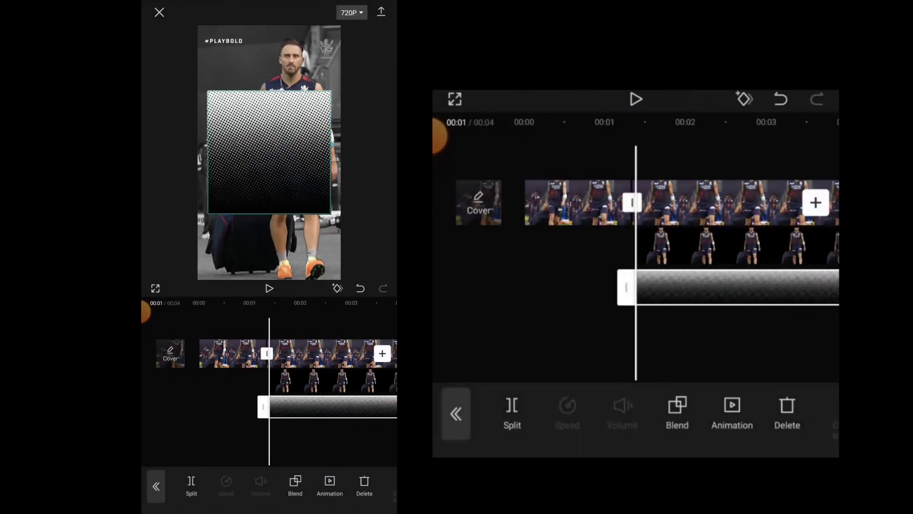
{"action": "mouse_move", "coordinate": [314, 200]}
{"action": "left_mouse_down"}
{"action": "mouse_move", "coordinate": [311, 212]}
{"action": "mouse_move", "coordinate": [348, 233]}
{"action": "left_mouse_up"}
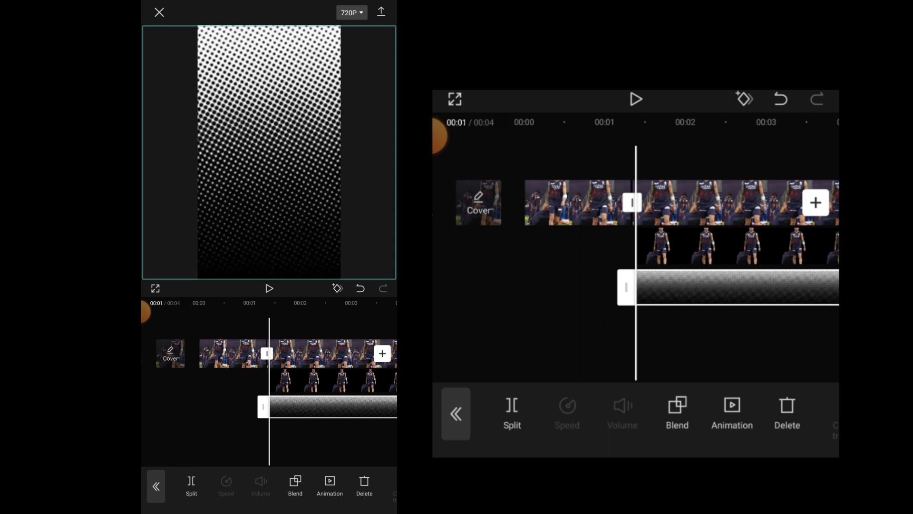
Step: Set the halftone's blend mode to Filter after trying Lighten
{"action": "left_click", "coordinate": [296, 487]}
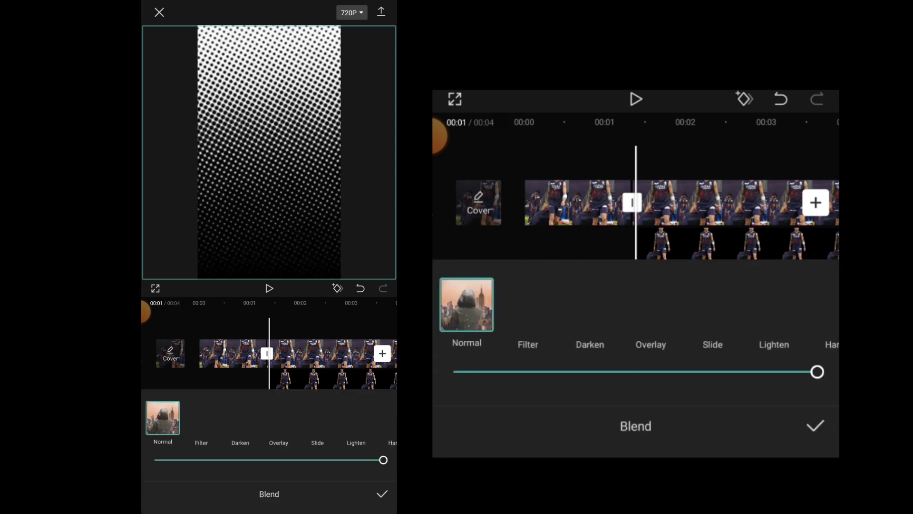
{"action": "left_click", "coordinate": [356, 418]}
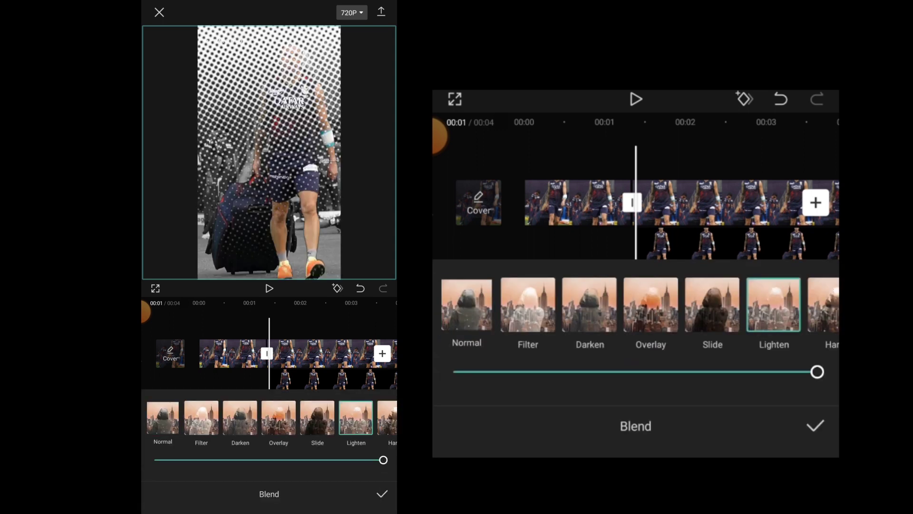
{"action": "left_click", "coordinate": [202, 421]}
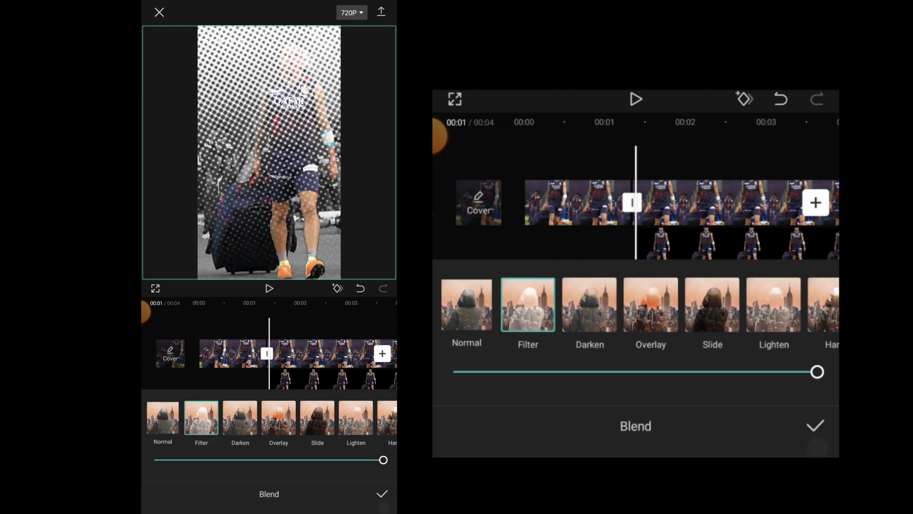
{"action": "left_click", "coordinate": [381, 494]}
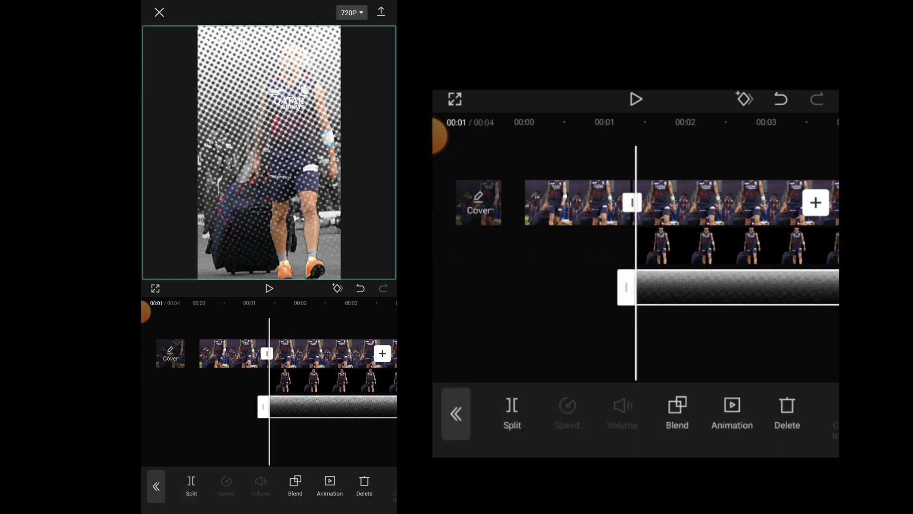
{"action": "left_click_drag", "start_coordinate": [785, 413], "coordinate": [499, 413]}
{"action": "left_click_drag", "start_coordinate": [757, 412], "coordinate": [600, 412]}
Step: Move the halftone to layer order 1 and preview the composite
{"action": "left_click", "coordinate": [755, 411]}
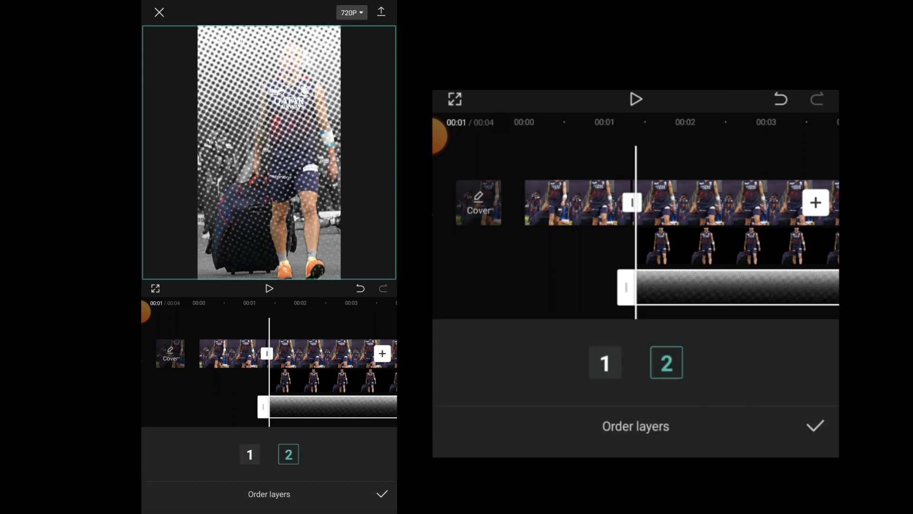
{"action": "left_click", "coordinate": [605, 364]}
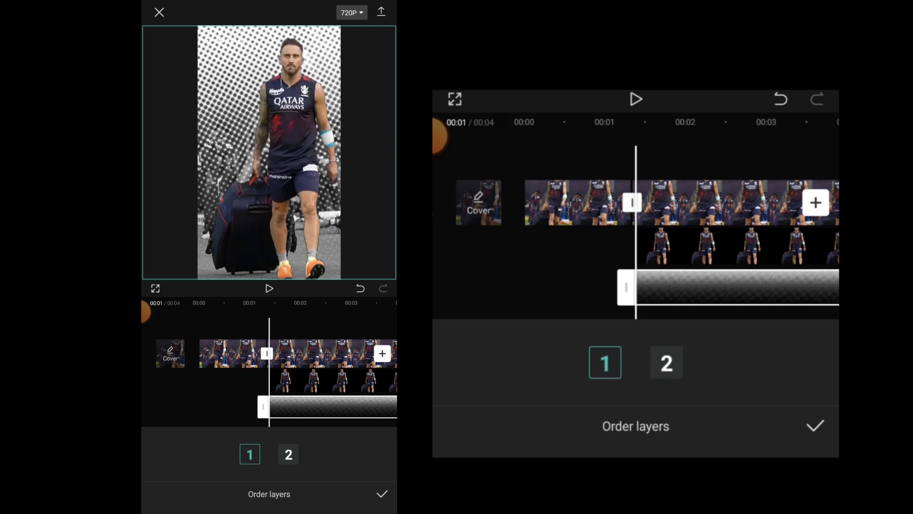
{"action": "left_click", "coordinate": [815, 426]}
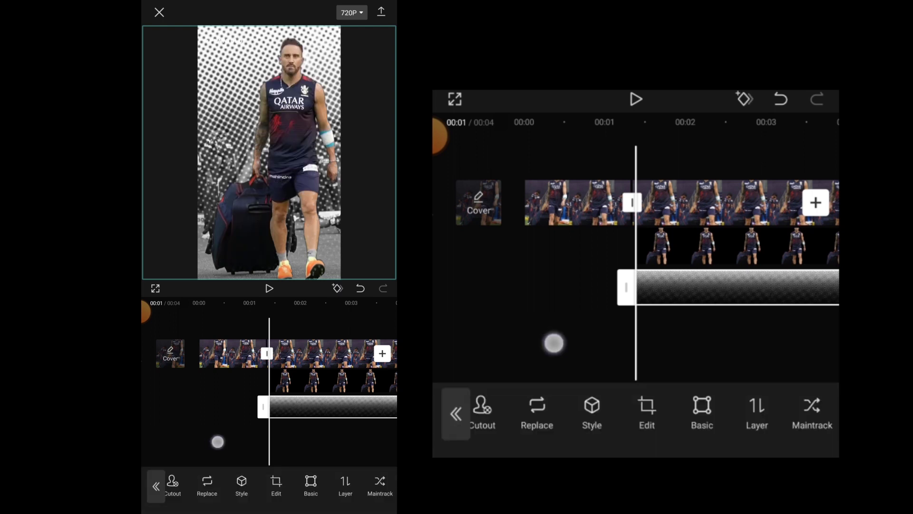
{"action": "left_click_drag", "start_coordinate": [551, 341], "coordinate": [615, 351]}
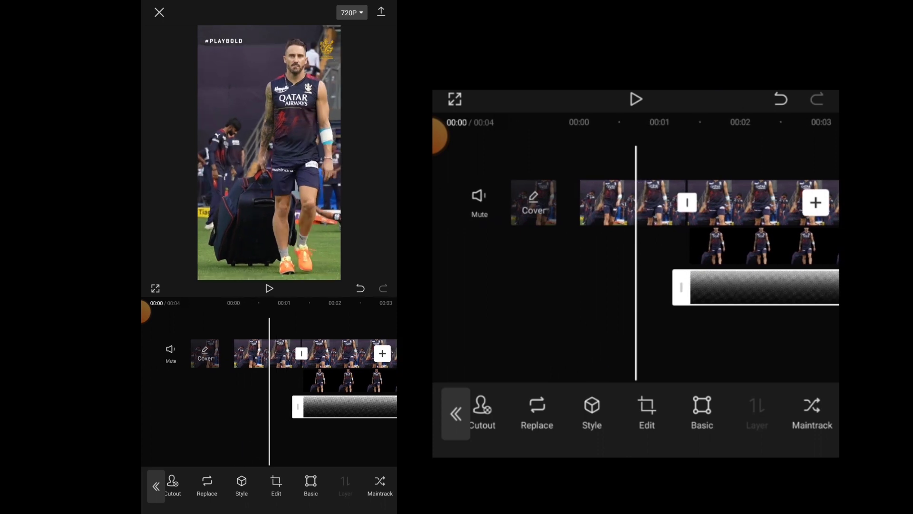
{"action": "left_click", "coordinate": [636, 99]}
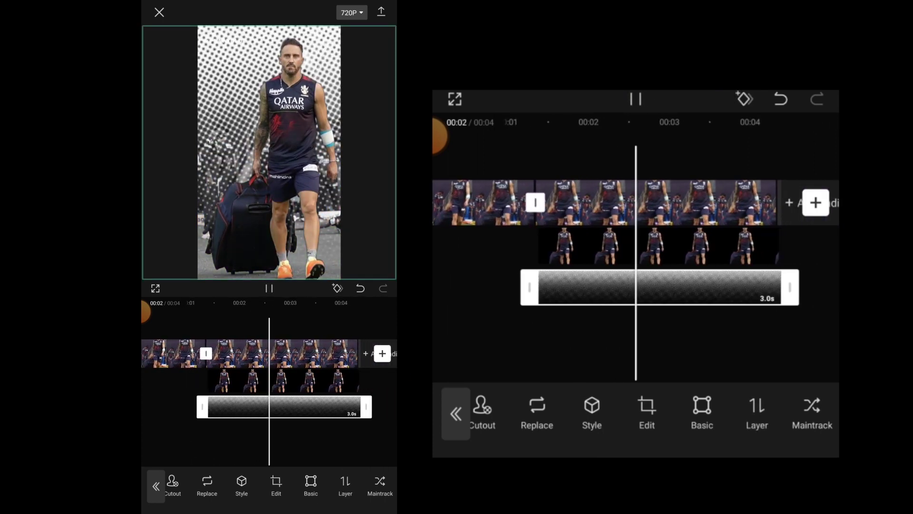
{"action": "left_click", "coordinate": [754, 302]}
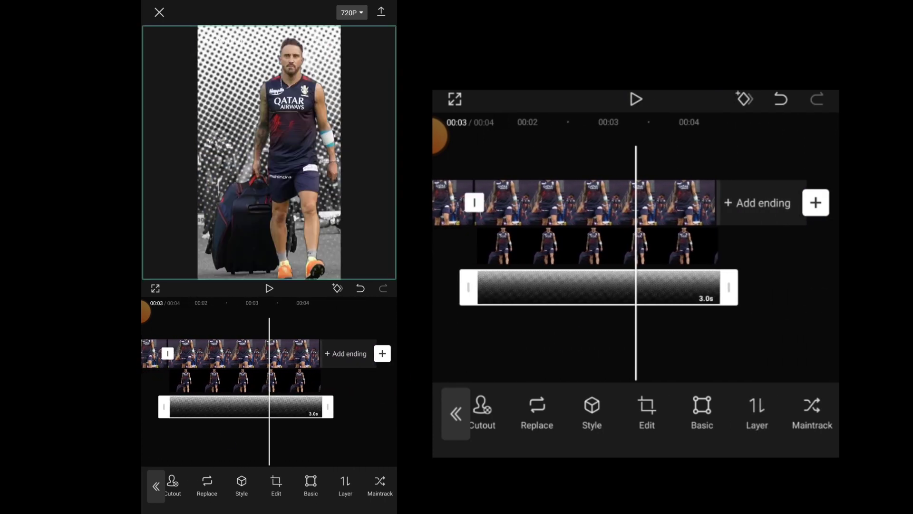
{"action": "left_click_drag", "start_coordinate": [571, 341], "coordinate": [734, 338]}
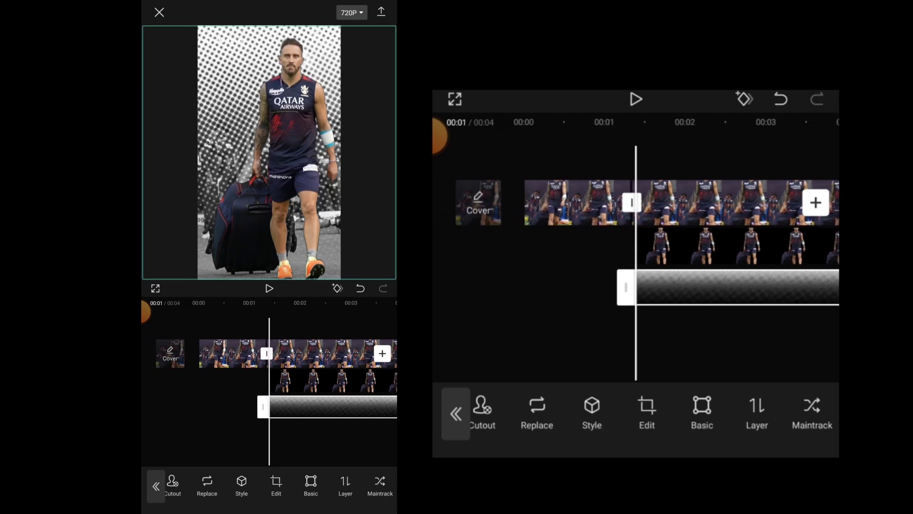
Step: Overlay the Faf Du Plessis name paper, shrunk and placed at upper left
{"action": "left_click", "coordinate": [452, 408]}
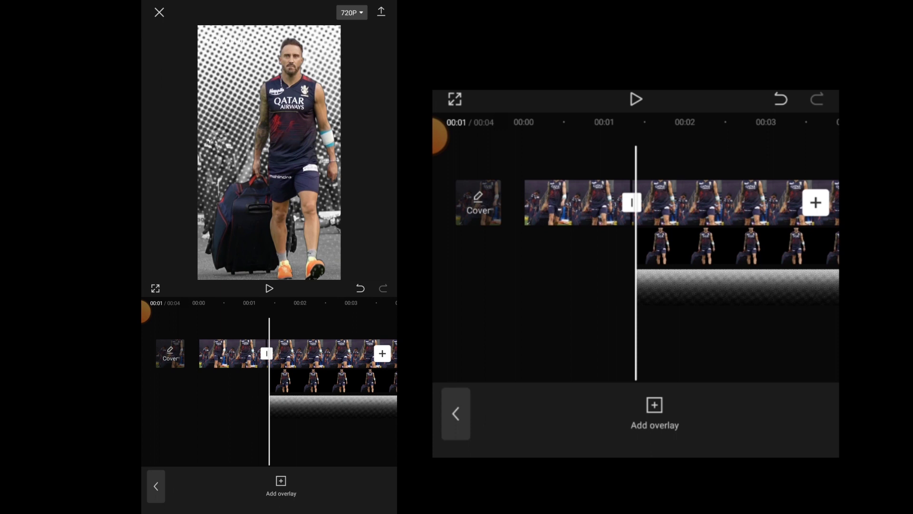
{"action": "left_click", "coordinate": [655, 412]}
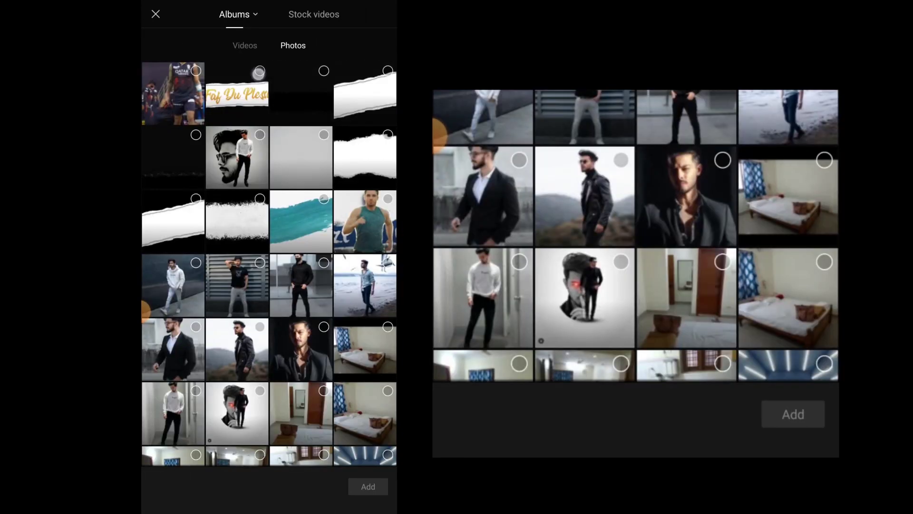
{"action": "left_click", "coordinate": [259, 72]}
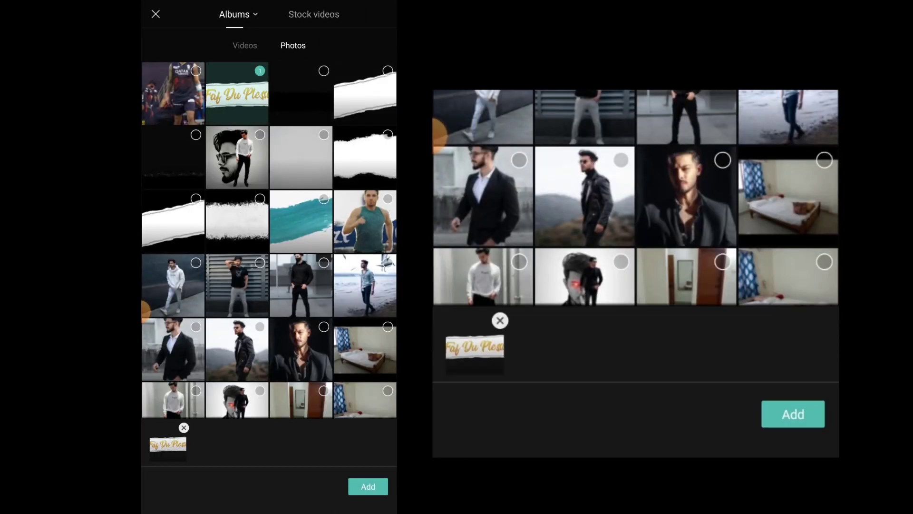
{"action": "left_click", "coordinate": [368, 486]}
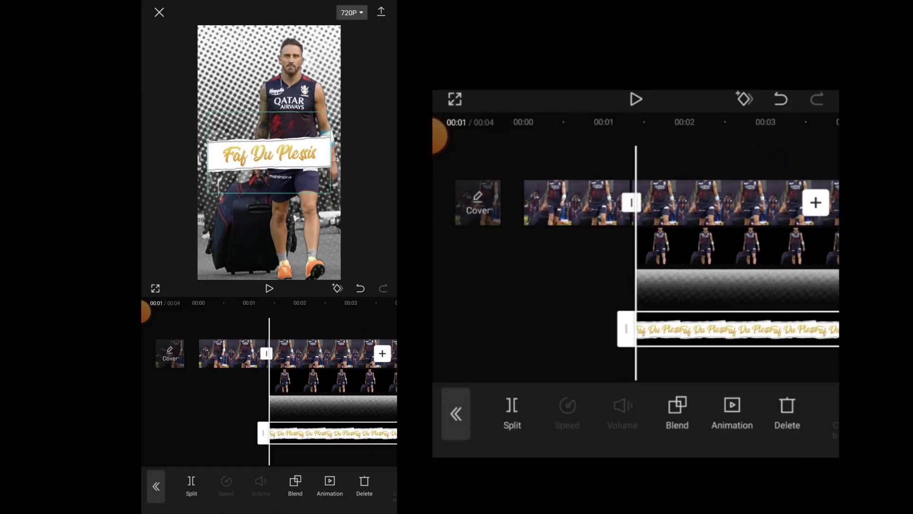
{"action": "left_click_drag", "start_coordinate": [298, 169], "coordinate": [257, 107]}
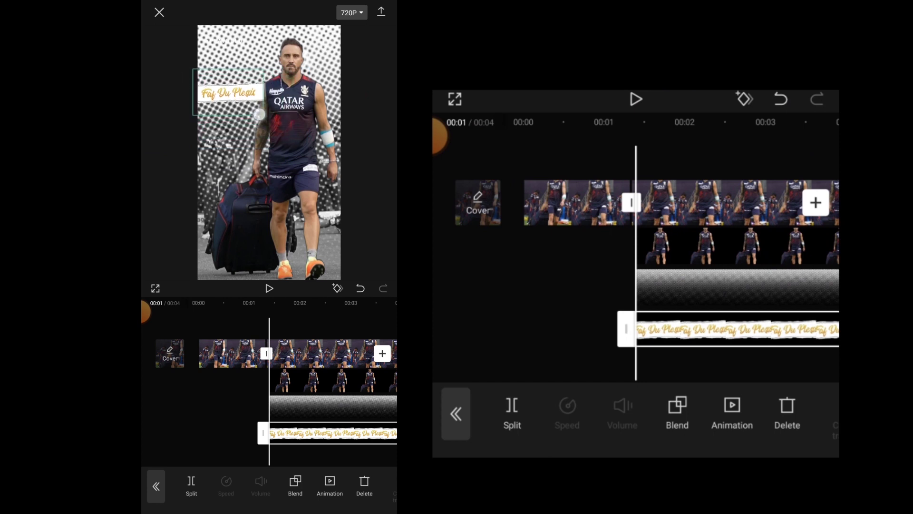
{"action": "scroll", "coordinate": [286, 485], "scroll_direction": "right", "scroll_amount": 3}
{"action": "scroll", "coordinate": [642, 421], "scroll_direction": "right", "scroll_amount": 4}
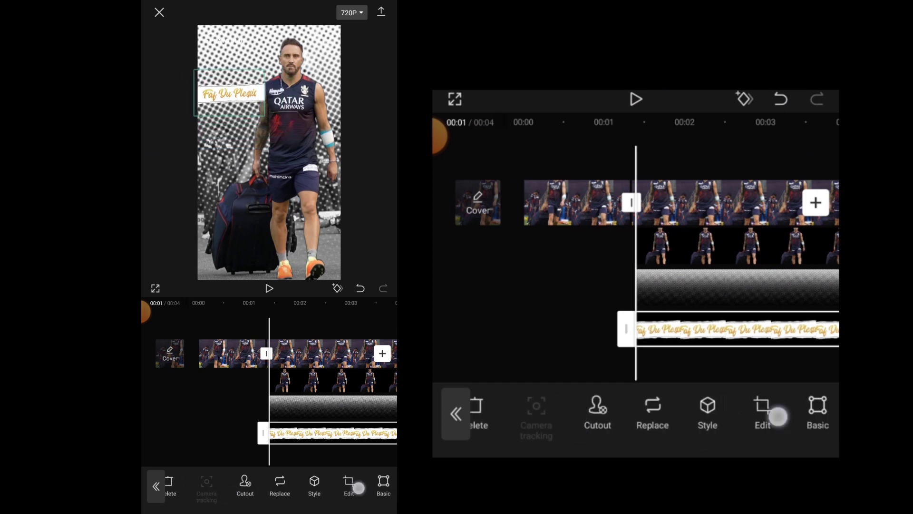
Step: Set the name paper to layer order 2, preview, and reselect it
{"action": "left_click", "coordinate": [687, 414]}
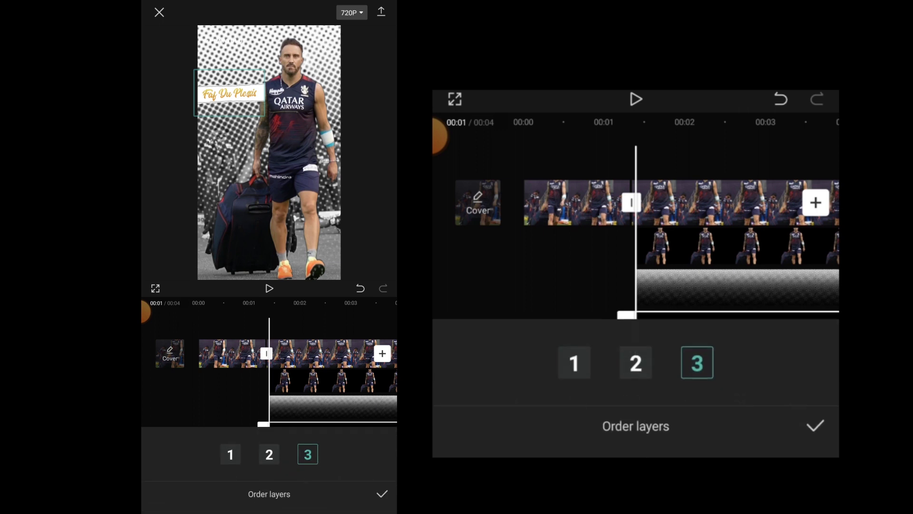
{"action": "left_click", "coordinate": [636, 364]}
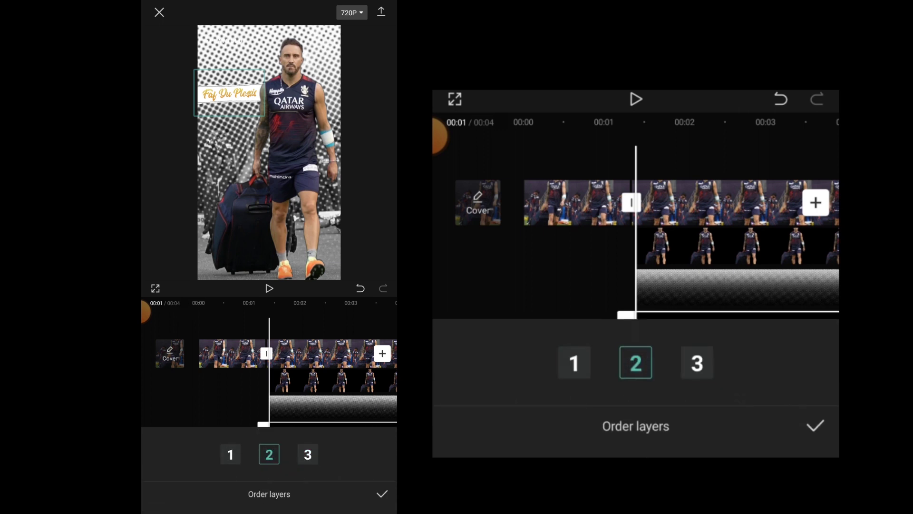
{"action": "left_click", "coordinate": [802, 436]}
{"action": "left_click", "coordinate": [553, 323]}
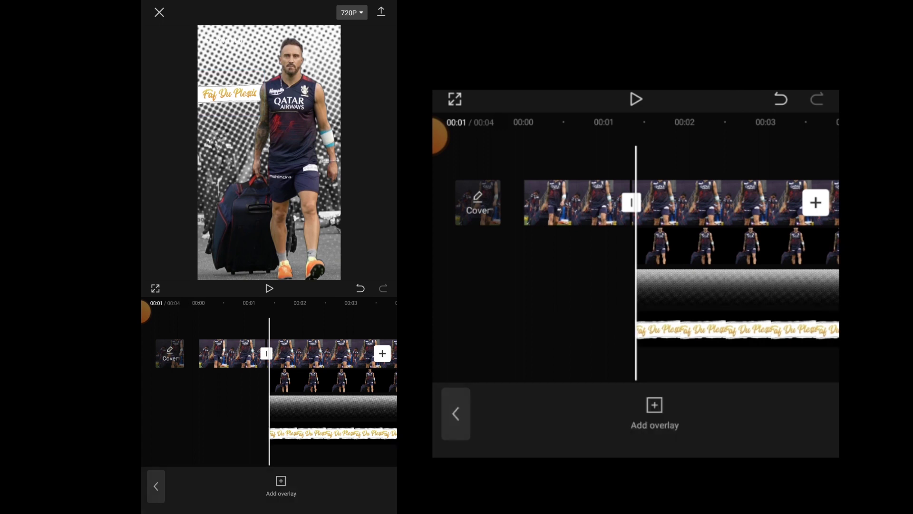
{"action": "left_click_drag", "start_coordinate": [561, 310], "coordinate": [608, 316]}
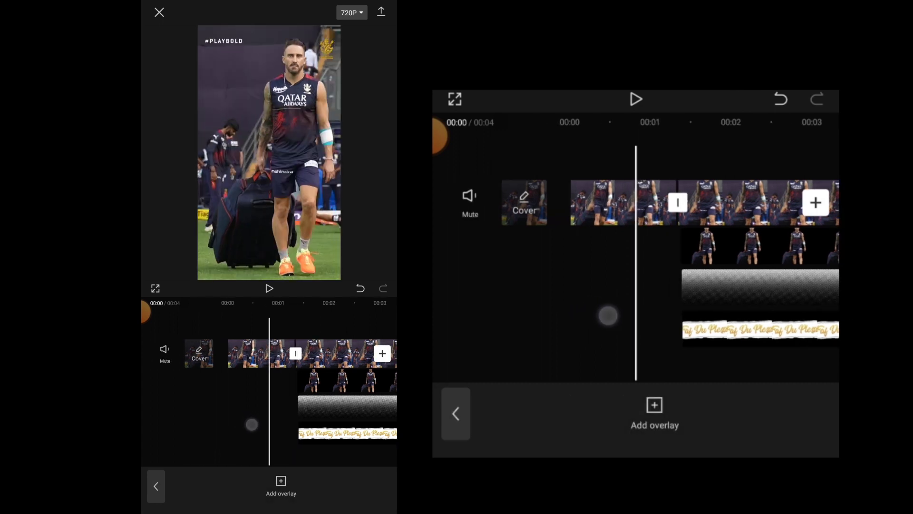
{"action": "left_click", "coordinate": [636, 100]}
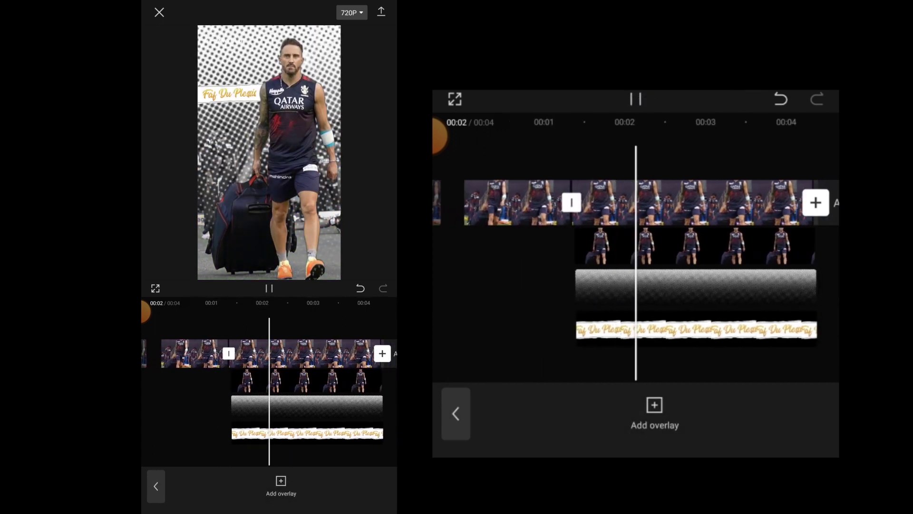
{"action": "left_click", "coordinate": [595, 295]}
{"action": "left_click_drag", "start_coordinate": [595, 294], "coordinate": [564, 337]}
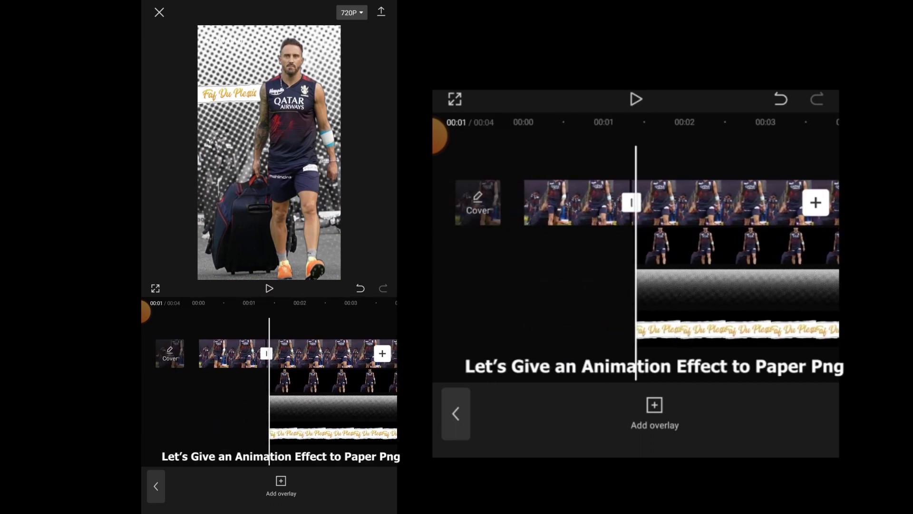
{"action": "left_click", "coordinate": [735, 329]}
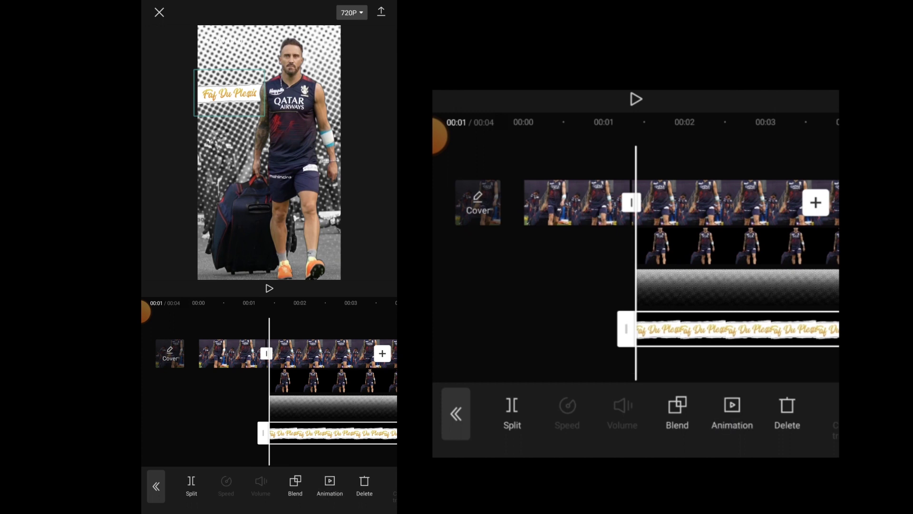
Step: Give the name paper a 0.4 s Slide Right entrance animation
{"action": "left_click", "coordinate": [732, 412]}
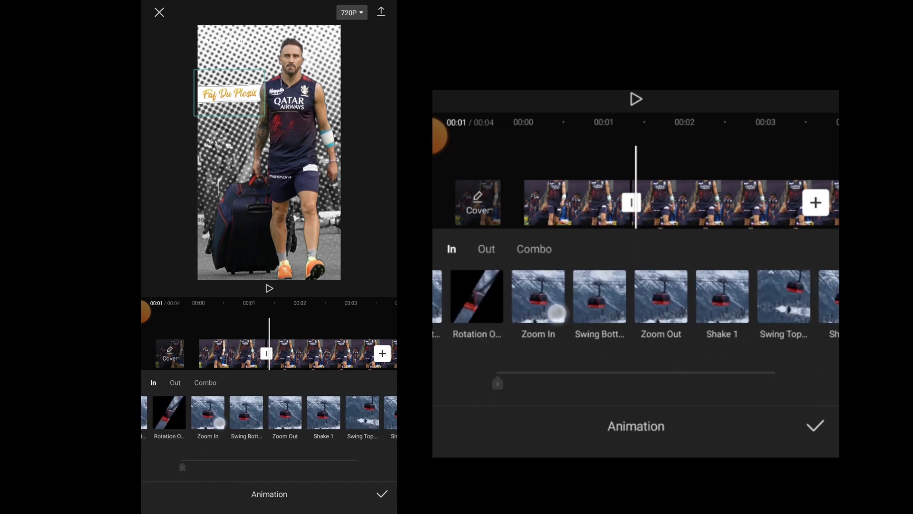
{"action": "left_click_drag", "start_coordinate": [563, 312], "coordinate": [539, 322]}
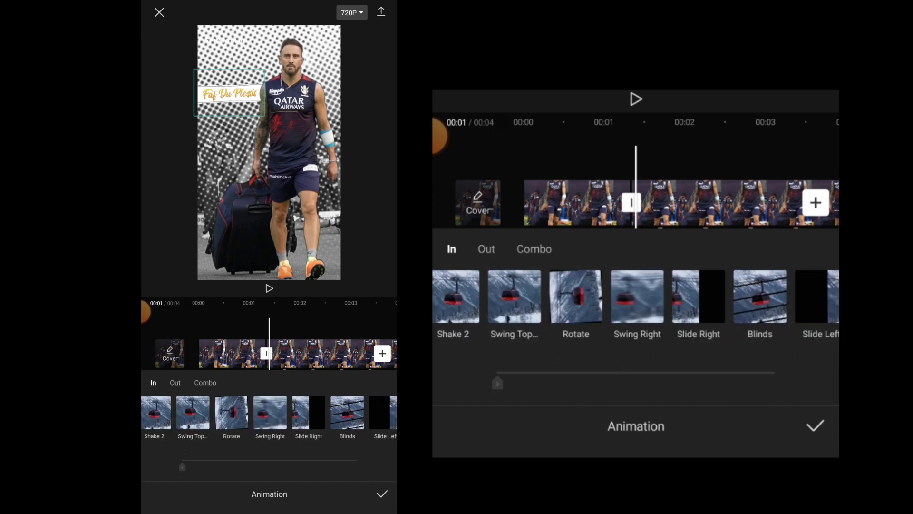
{"action": "left_click", "coordinate": [699, 296]}
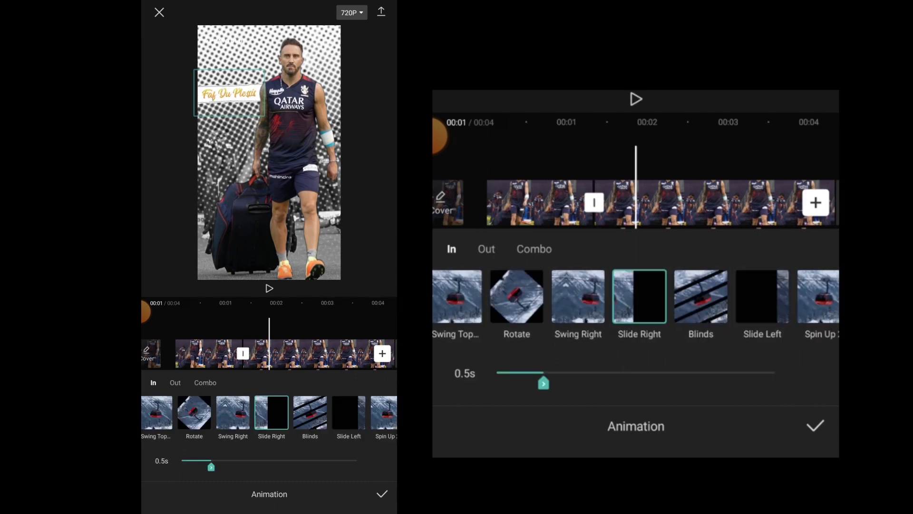
{"action": "left_click_drag", "start_coordinate": [543, 384], "coordinate": [534, 385]}
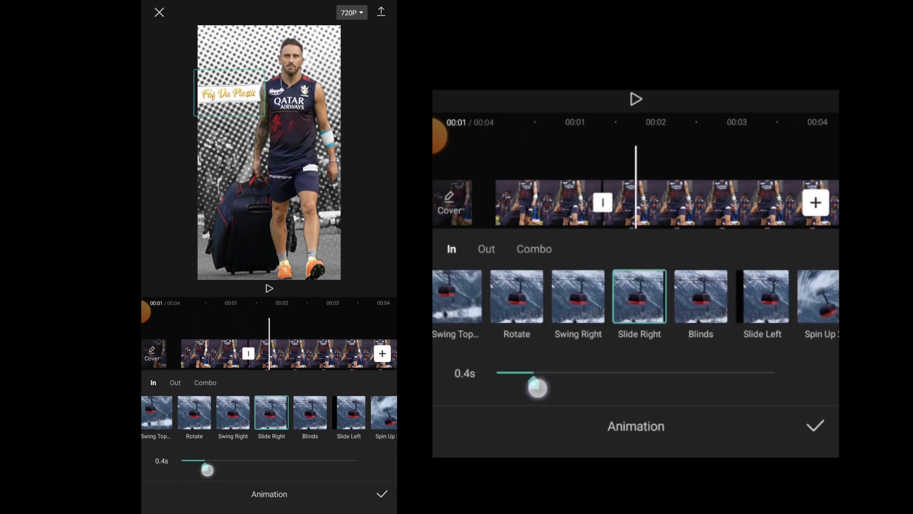
{"action": "left_click_drag", "start_coordinate": [537, 388], "coordinate": [528, 384]}
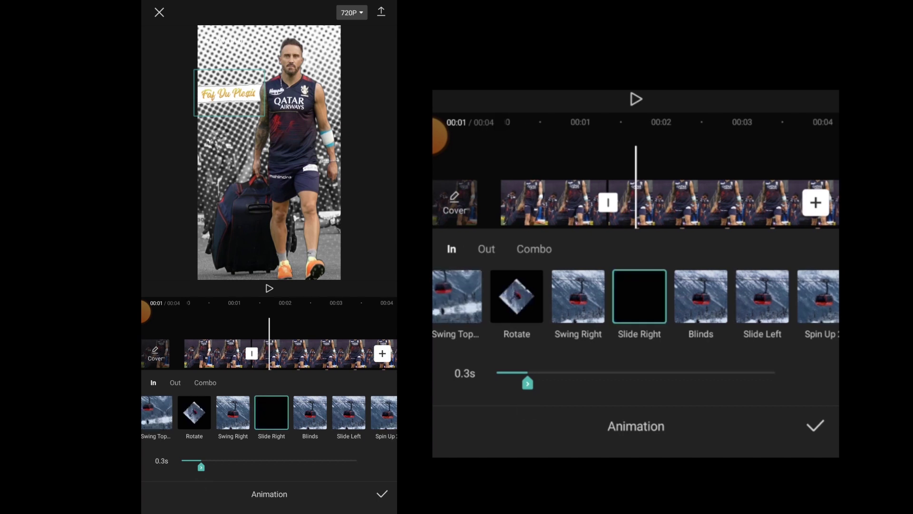
{"action": "left_click", "coordinate": [815, 426]}
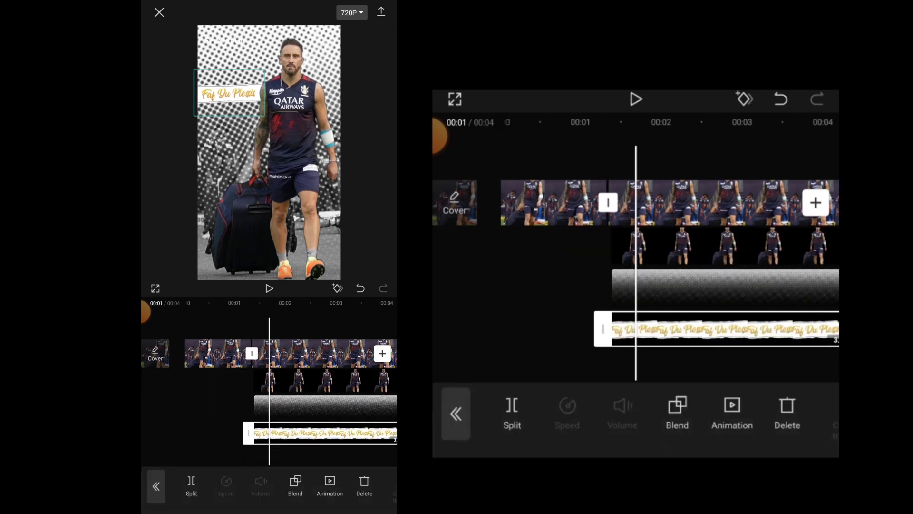
Step: Preview the name paper animation from the start, then leave the overlay layers
{"action": "left_click_drag", "start_coordinate": [521, 344], "coordinate": [643, 328]}
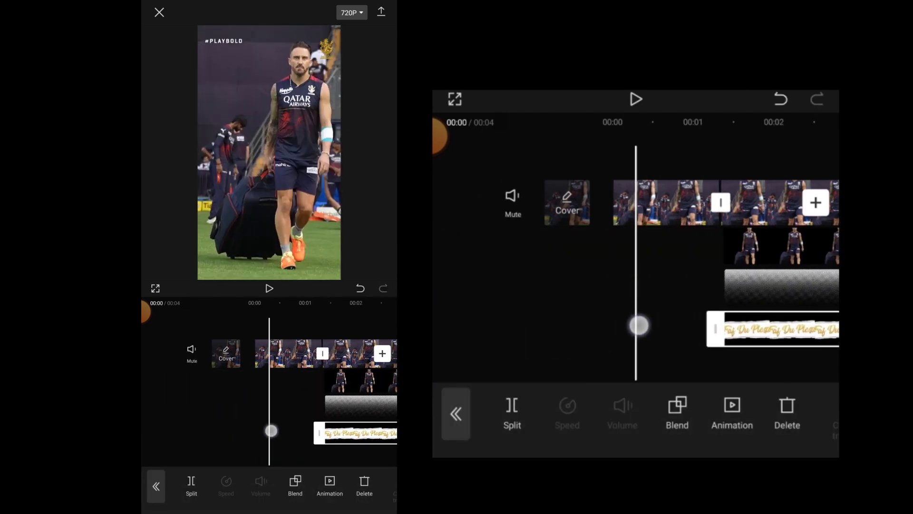
{"action": "left_click", "coordinate": [635, 99]}
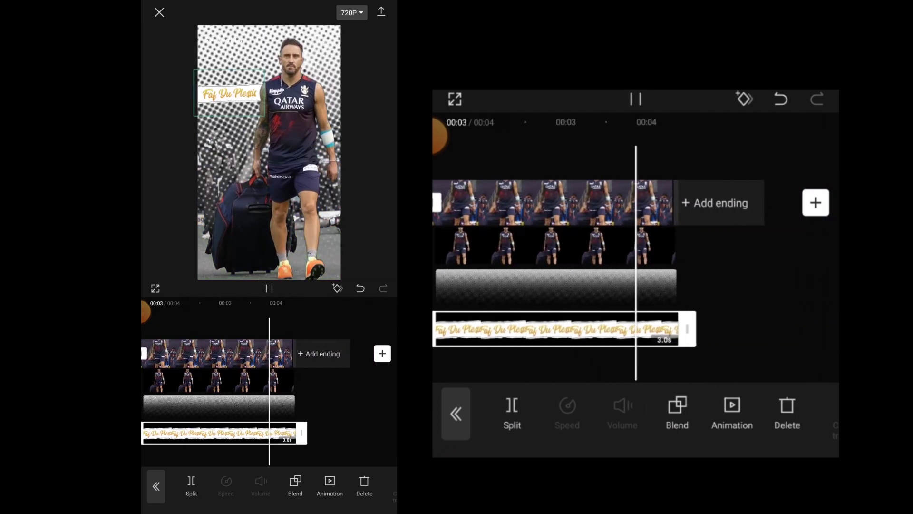
{"action": "left_click_drag", "start_coordinate": [570, 250], "coordinate": [657, 250]}
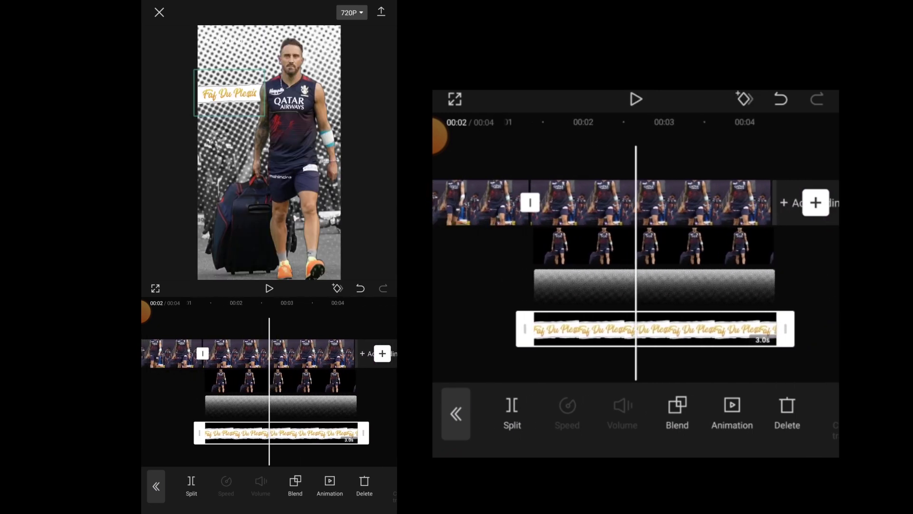
{"action": "left_click", "coordinate": [500, 357]}
{"action": "left_click_drag", "start_coordinate": [477, 333], "coordinate": [594, 382]}
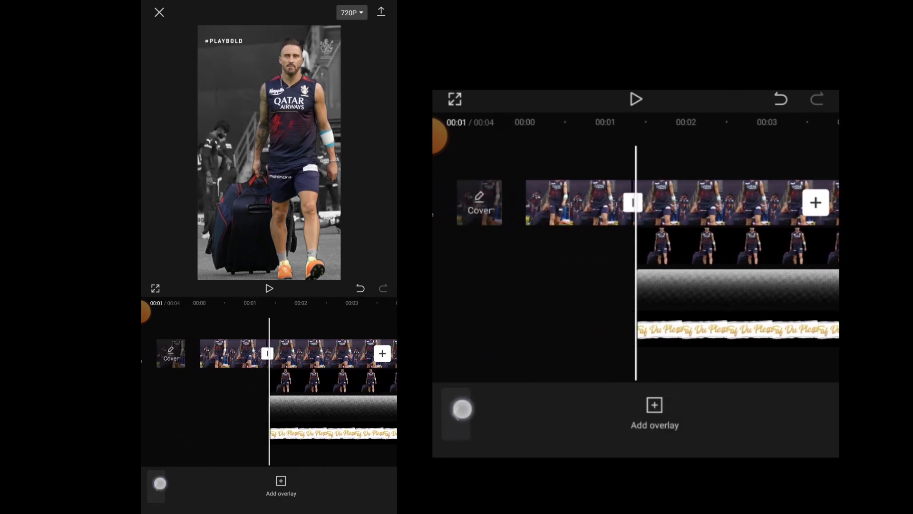
{"action": "left_click", "coordinate": [456, 413]}
Step: Add CAPTAIN text in the Barlow font with the glowing red neon effect
{"action": "left_click", "coordinate": [581, 419]}
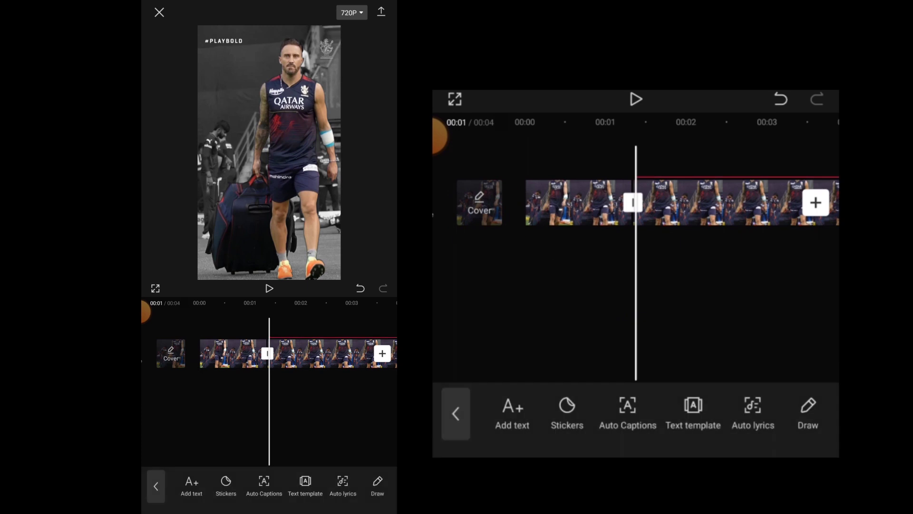
{"action": "left_click", "coordinate": [513, 412]}
{"action": "type", "text": "C"}
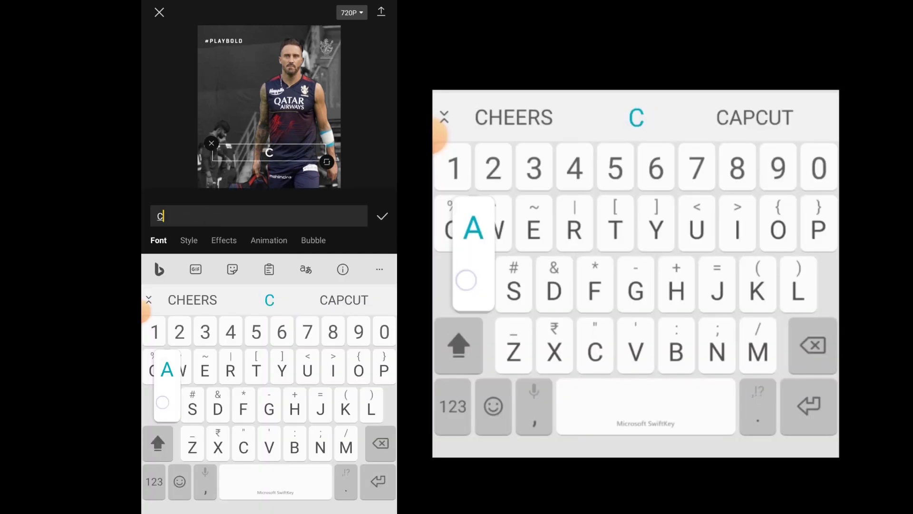
{"action": "type", "text": "APTAIN"}
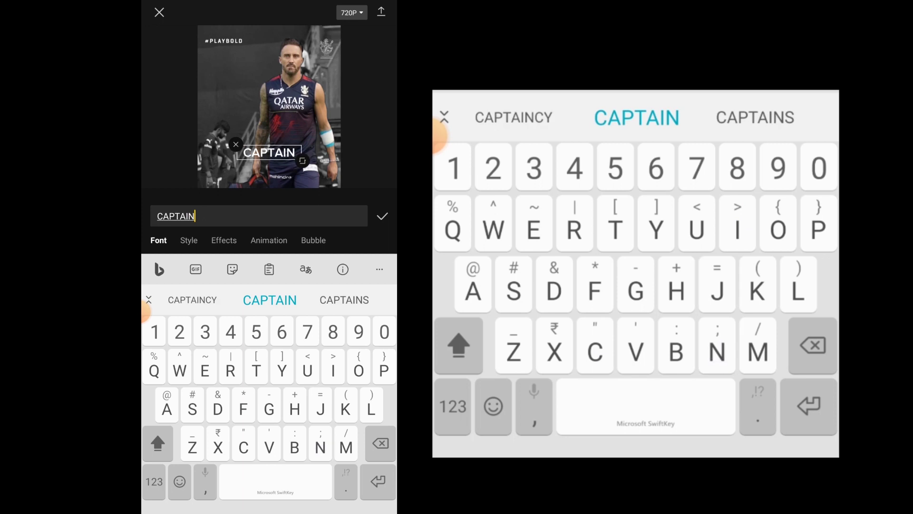
{"action": "left_click", "coordinate": [149, 300]}
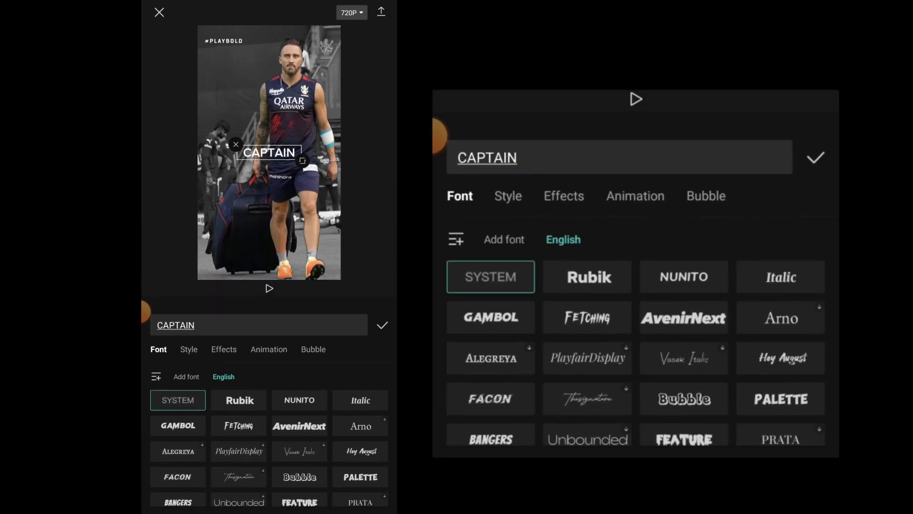
{"action": "scroll", "coordinate": [271, 450], "scroll_direction": "down", "scroll_amount": 5}
{"action": "scroll", "coordinate": [271, 449], "scroll_direction": "down", "scroll_amount": 5}
{"action": "scroll", "coordinate": [272, 450], "scroll_direction": "down", "scroll_amount": 3}
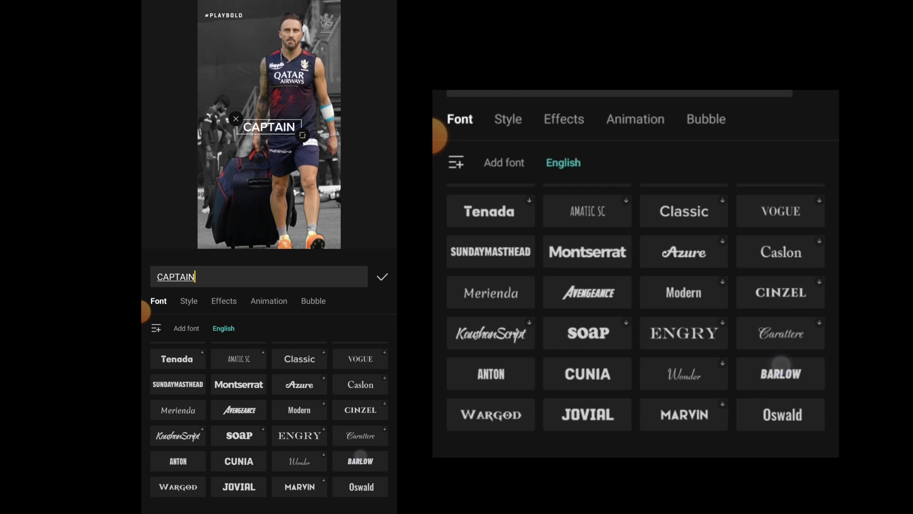
{"action": "left_click", "coordinate": [361, 461]}
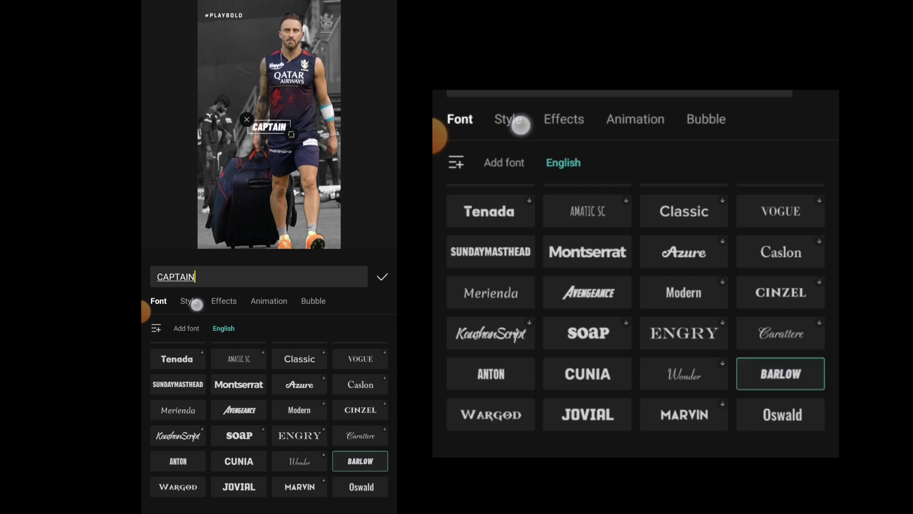
{"action": "left_click", "coordinate": [190, 300]}
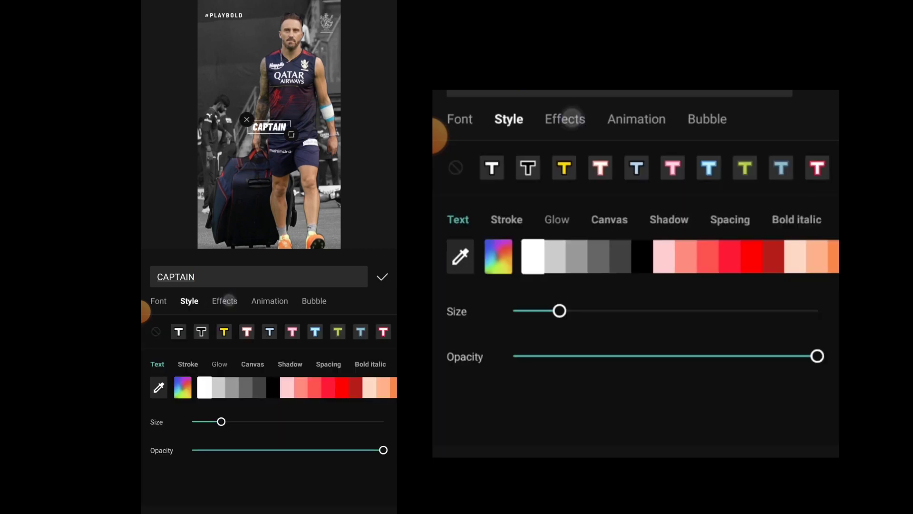
{"action": "left_click", "coordinate": [224, 300]}
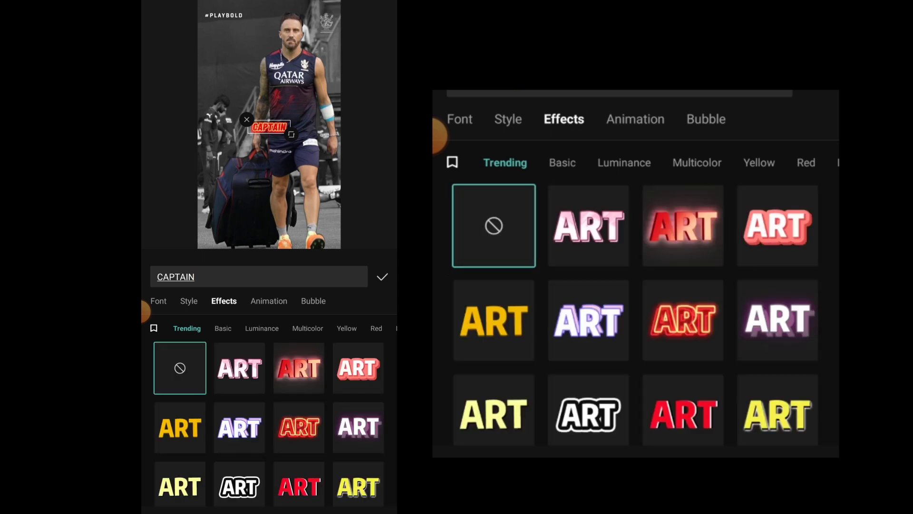
{"action": "left_click", "coordinate": [298, 427]}
Step: Finish placing CAPTAIN just above the Faf Du Plessis name paper and preview the edit
{"action": "left_click", "coordinate": [381, 278]}
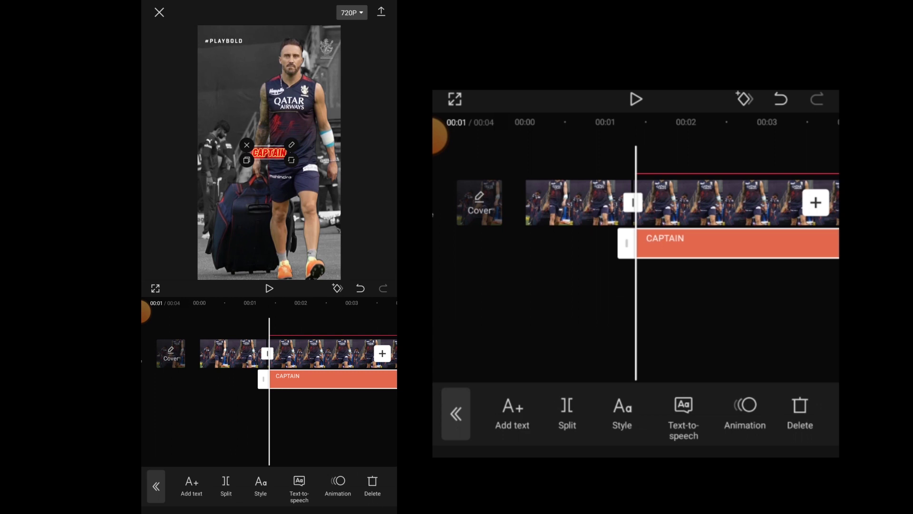
{"action": "left_click_drag", "start_coordinate": [269, 153], "coordinate": [227, 83]}
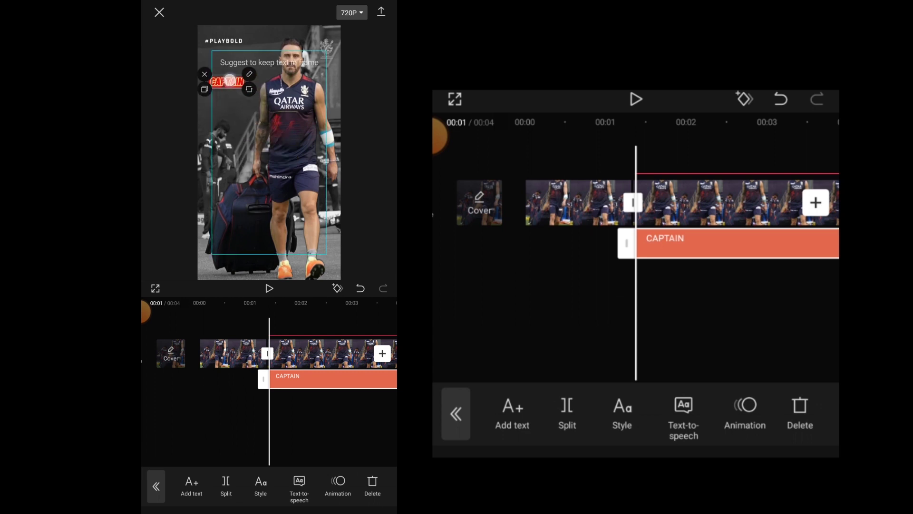
{"action": "mouse_move", "coordinate": [318, 436]}
{"action": "left_mouse_down"}
{"action": "mouse_move", "coordinate": [279, 429]}
{"action": "mouse_move", "coordinate": [279, 439]}
{"action": "left_mouse_up"}
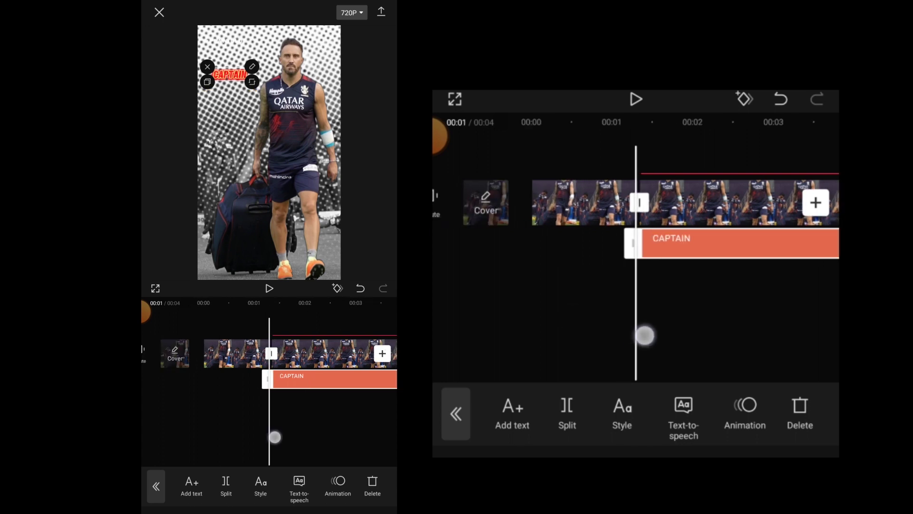
{"action": "left_click", "coordinate": [213, 434]}
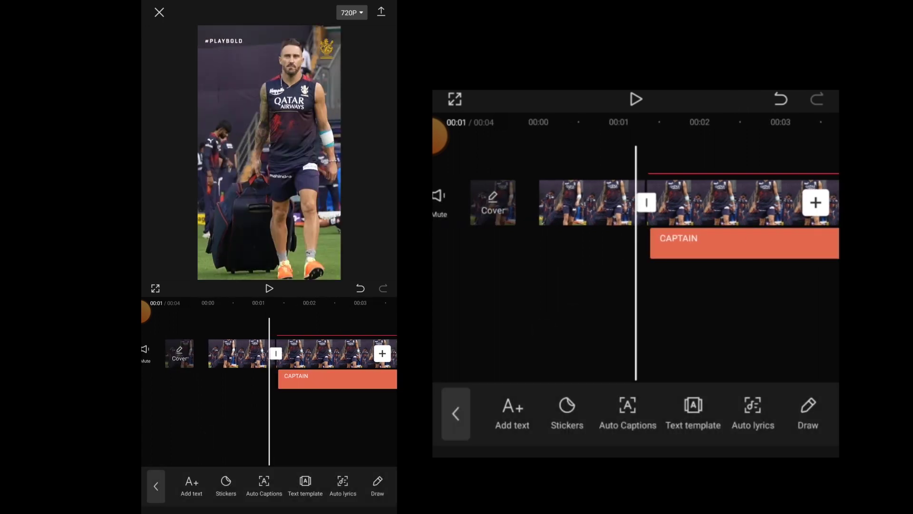
{"action": "left_click", "coordinate": [269, 288]}
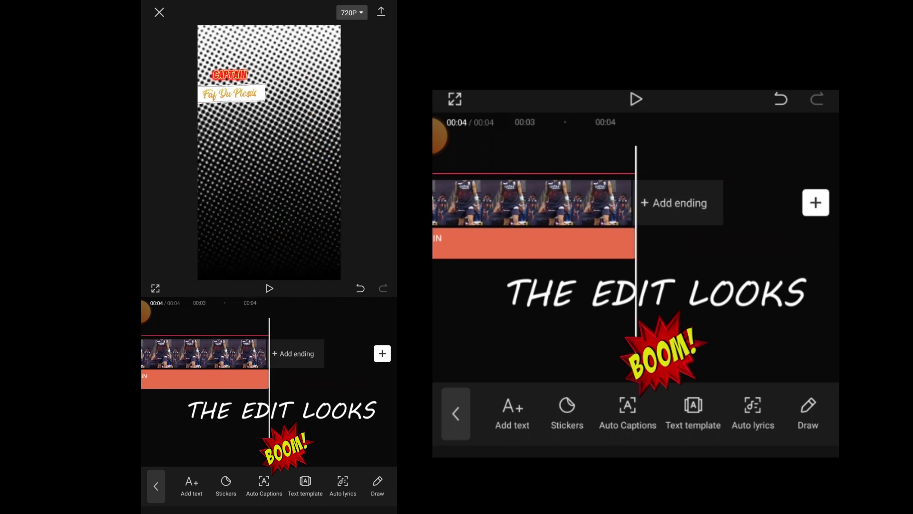
{"action": "mouse_move", "coordinate": [221, 434]}
{"action": "left_mouse_down"}
{"action": "mouse_move", "coordinate": [362, 436]}
{"action": "mouse_move", "coordinate": [253, 437]}
{"action": "left_mouse_up"}
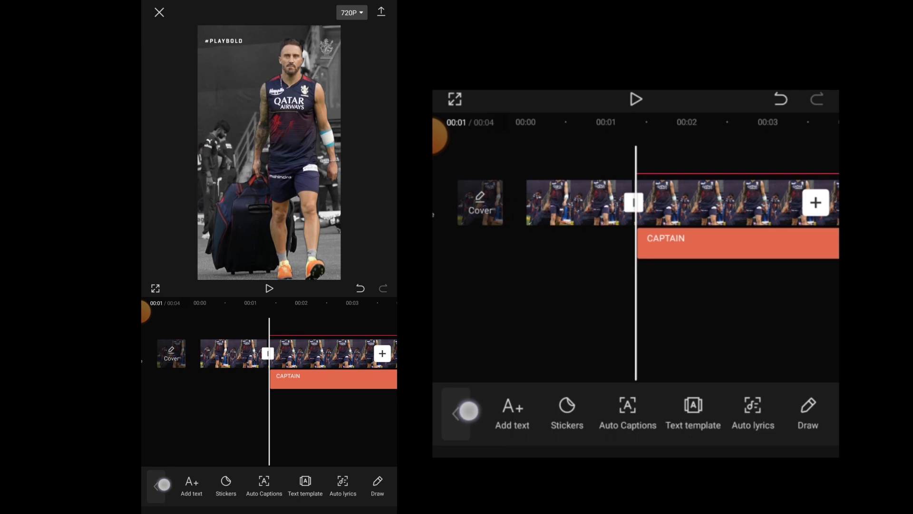
{"action": "left_click", "coordinate": [155, 485]}
{"action": "left_click", "coordinate": [271, 485]}
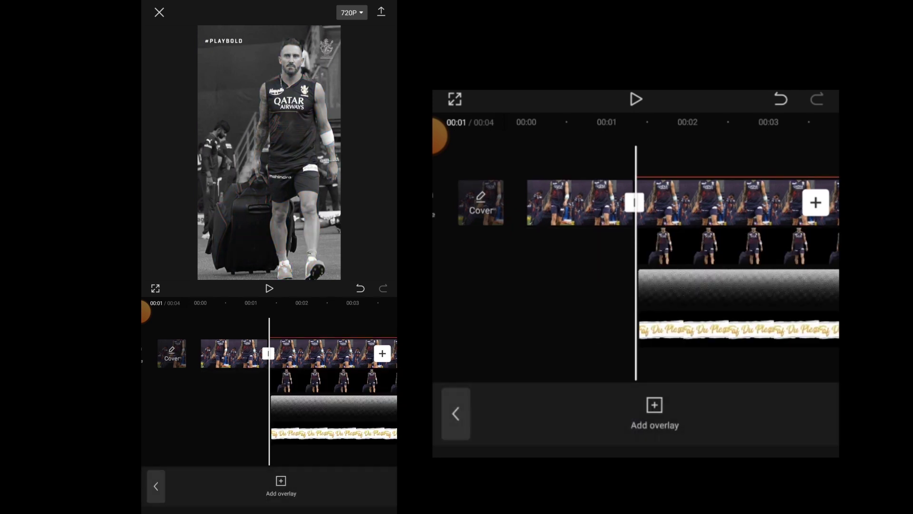
Step: On the colour cutout, lower exposure slightly, boost saturation and add sharpening
{"action": "left_click", "coordinate": [332, 380]}
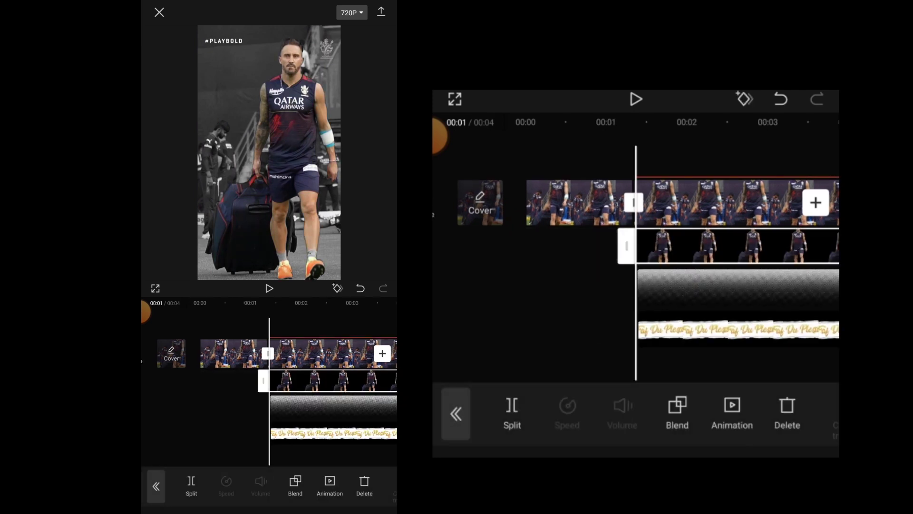
{"action": "scroll", "coordinate": [293, 486], "scroll_direction": "right", "scroll_amount": 5}
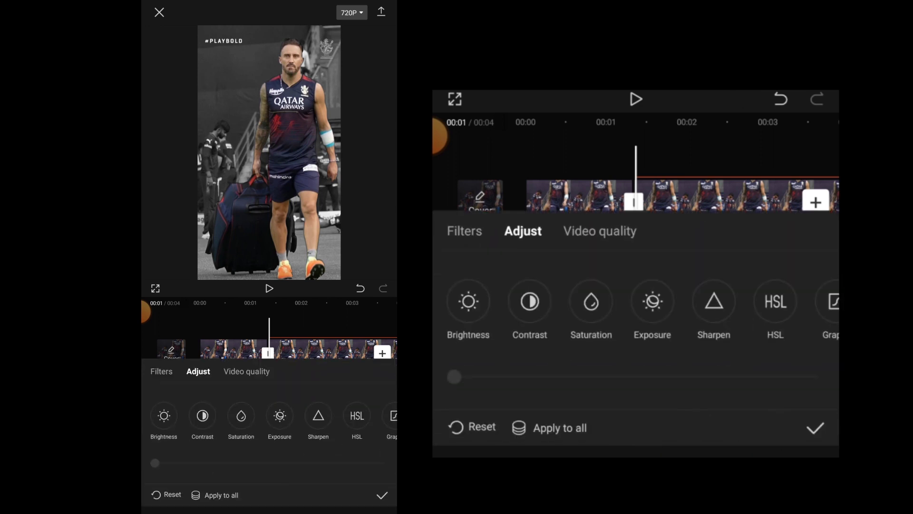
{"action": "left_click", "coordinate": [652, 302]}
{"action": "mouse_move", "coordinate": [636, 377]}
{"action": "left_mouse_down"}
{"action": "mouse_move", "coordinate": [610, 377]}
{"action": "mouse_move", "coordinate": [697, 377]}
{"action": "mouse_move", "coordinate": [690, 377]}
{"action": "left_mouse_up"}
{"action": "left_click", "coordinate": [523, 301]}
{"action": "left_click", "coordinate": [706, 301]}
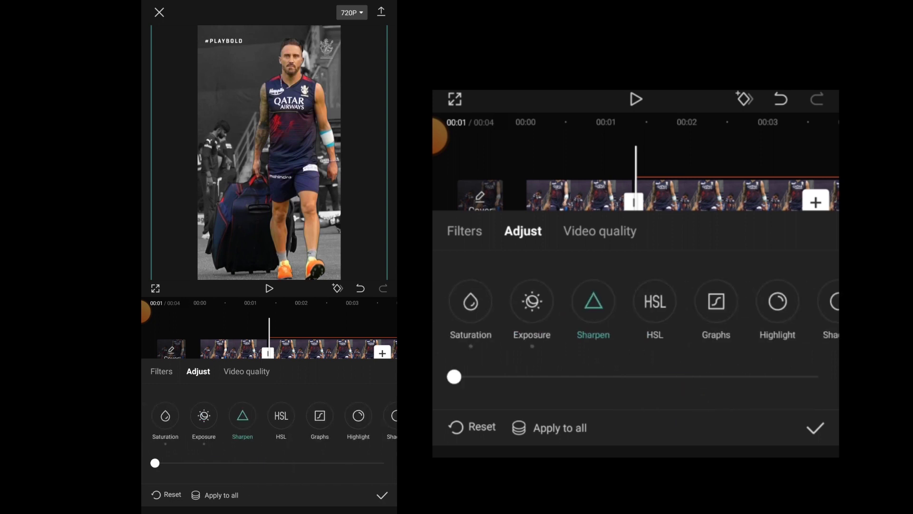
{"action": "left_click_drag", "start_coordinate": [454, 377], "coordinate": [672, 376]}
Step: Adjust the cutout's contrast, set highlights to -7 and shadows to -4, then apply
{"action": "left_click", "coordinate": [584, 301]}
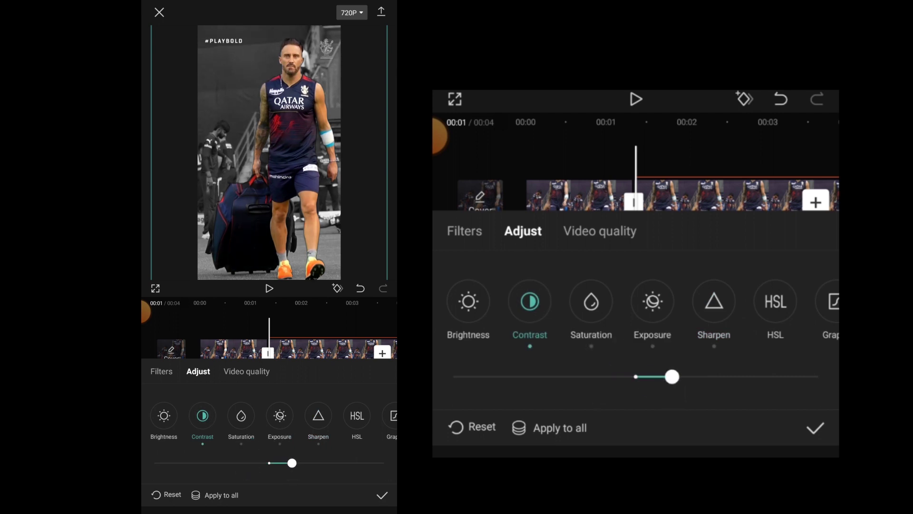
{"action": "scroll", "coordinate": [714, 302], "scroll_direction": "right", "scroll_amount": 4}
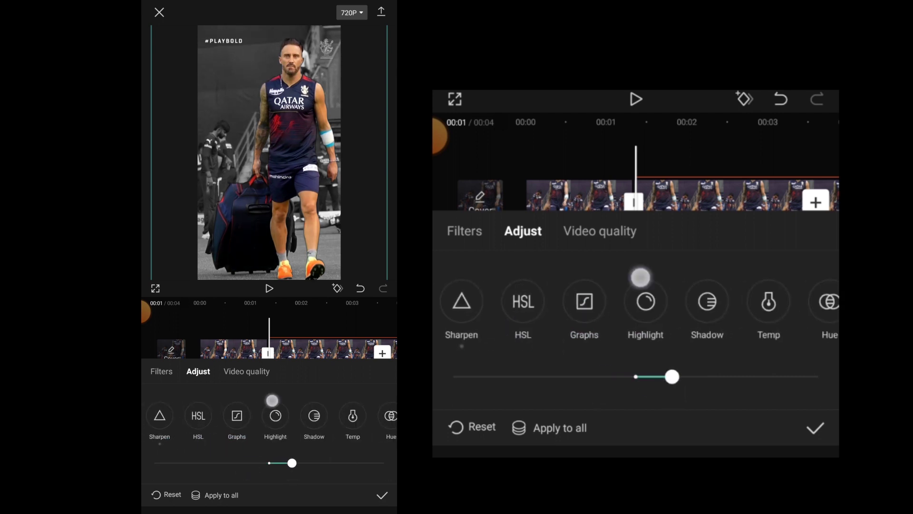
{"action": "left_click", "coordinate": [646, 307]}
{"action": "left_click_drag", "start_coordinate": [636, 377], "coordinate": [676, 378]}
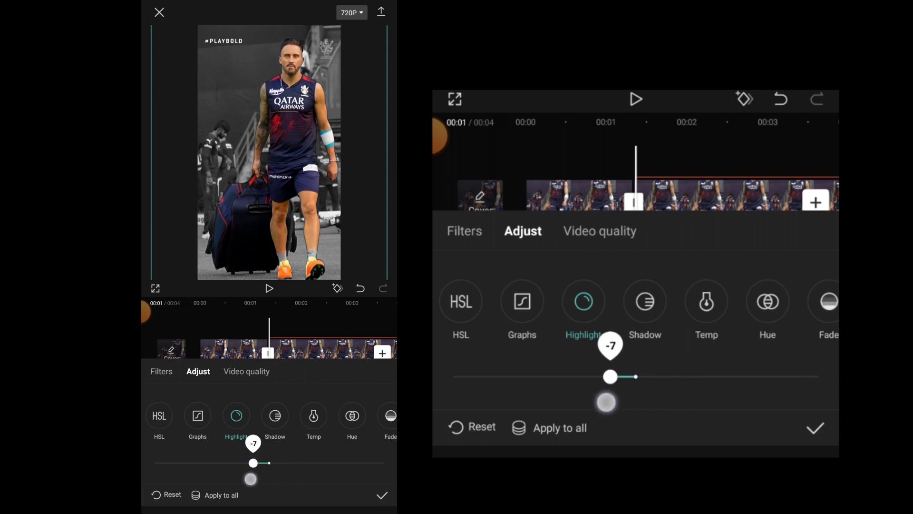
{"action": "left_click", "coordinate": [644, 309]}
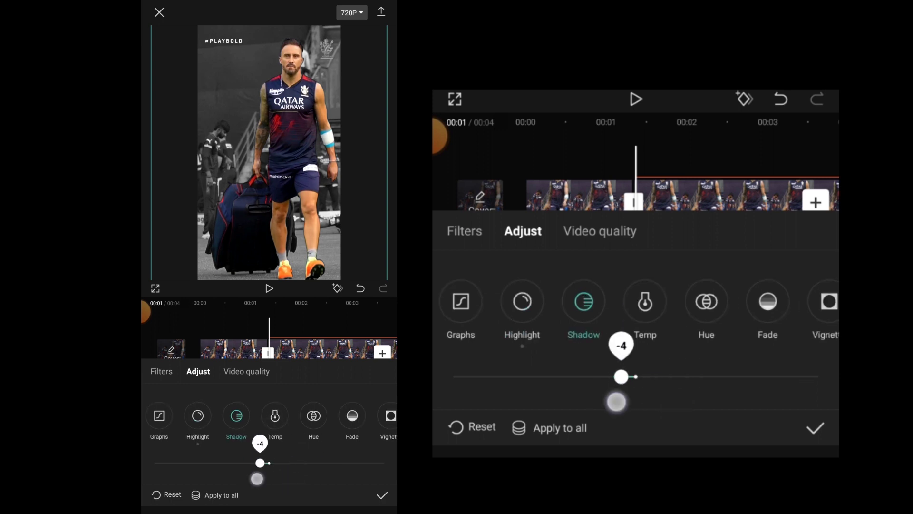
{"action": "left_click_drag", "start_coordinate": [636, 377], "coordinate": [616, 376]}
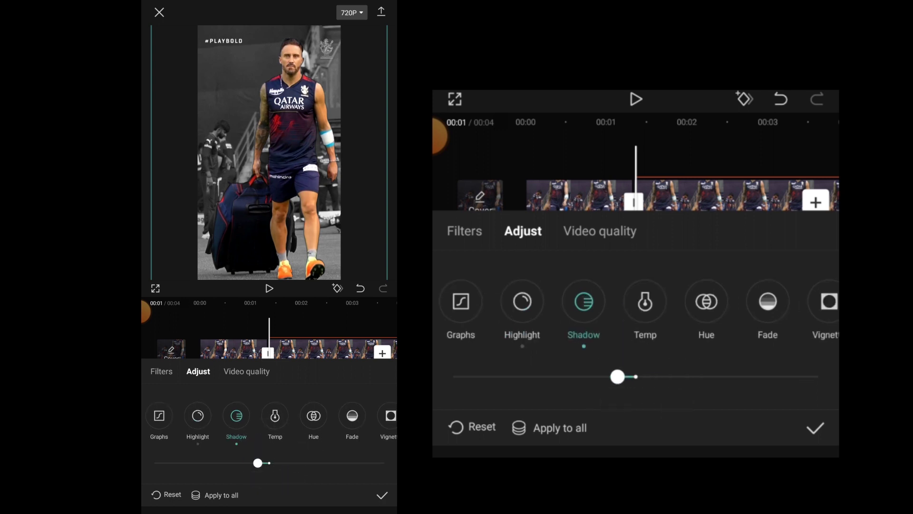
{"action": "left_click", "coordinate": [818, 421]}
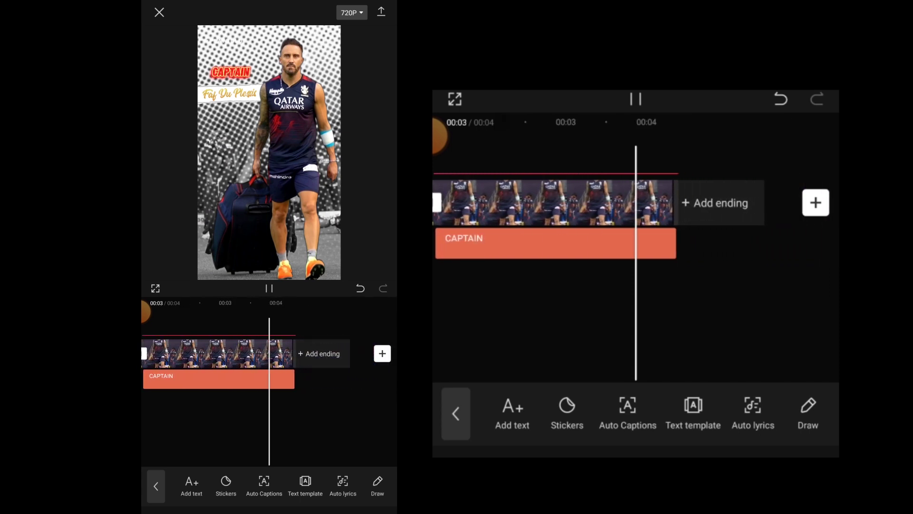
{"action": "left_click_drag", "start_coordinate": [500, 300], "coordinate": [784, 300]}
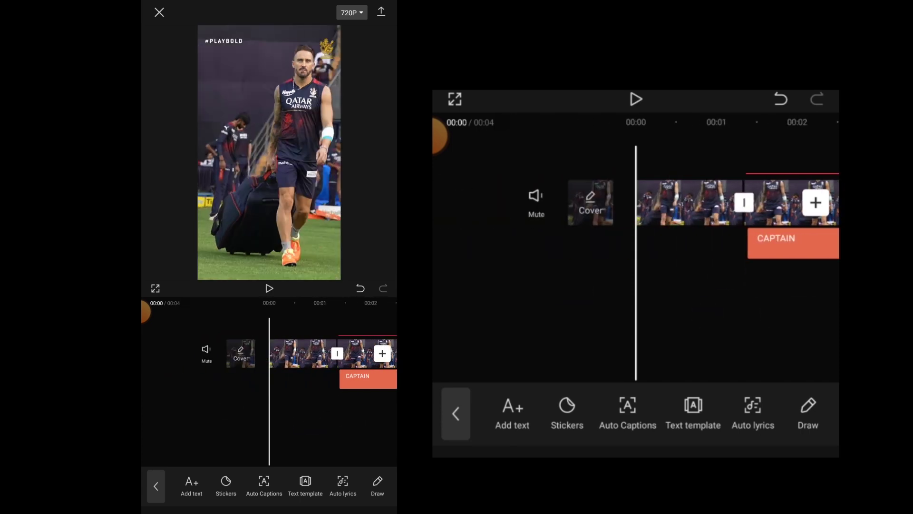
Step: Set export quality to 1080p, 30 fps and High code rate (about 8 MB)
{"action": "left_click", "coordinate": [351, 13]}
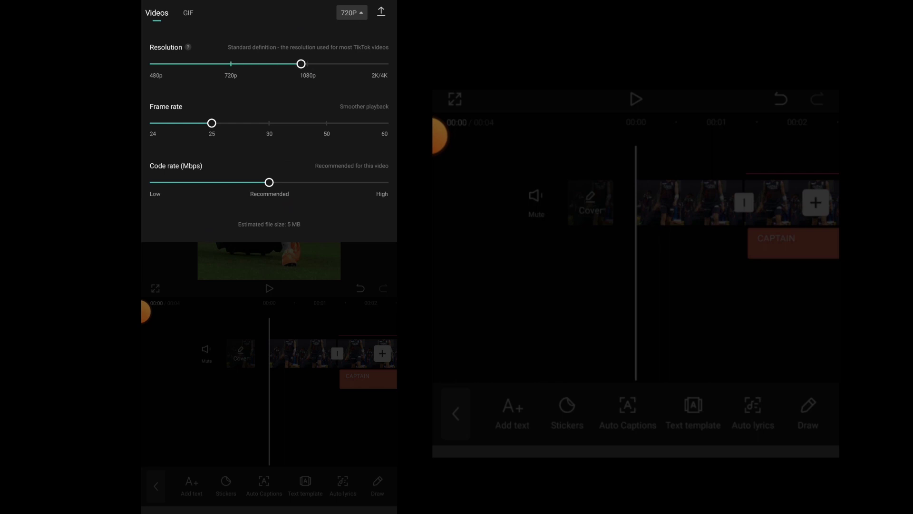
{"action": "left_click", "coordinate": [269, 124]}
{"action": "left_click", "coordinate": [378, 182]}
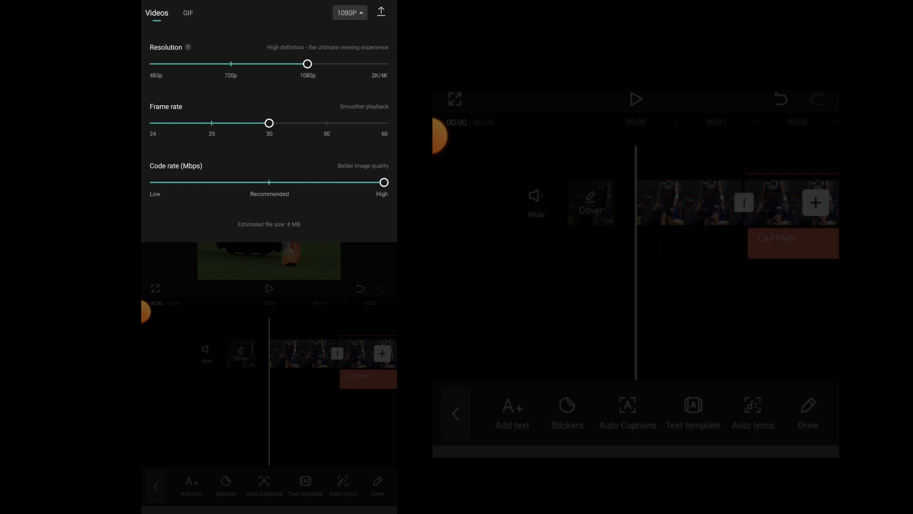